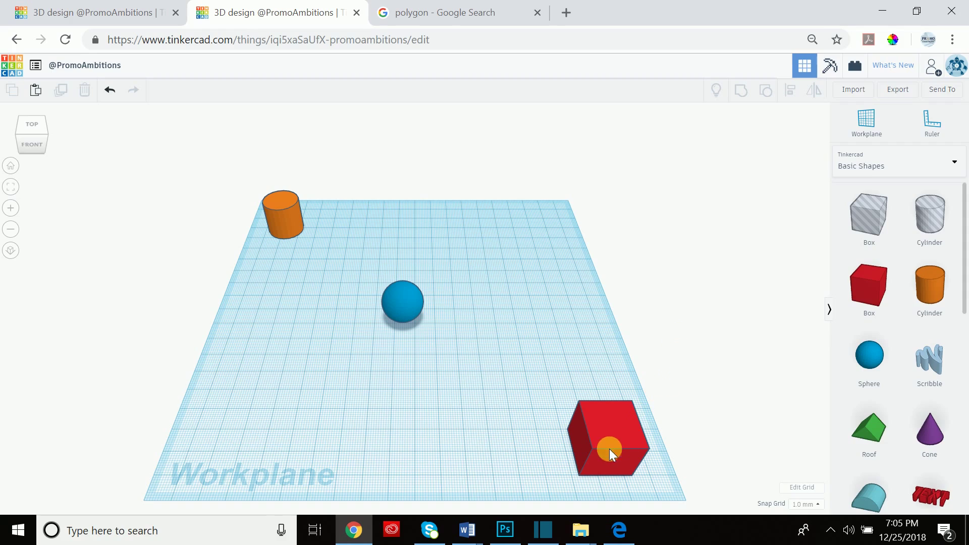
# Resize the red box from its front corner to a depth of about 13 mm.
pyautogui.click(604, 435)
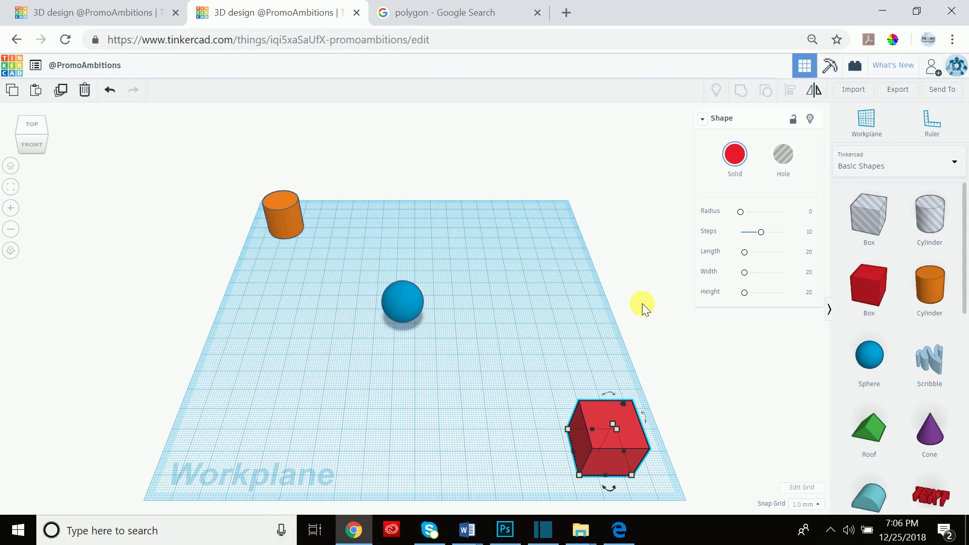
pyautogui.moveTo(580, 475)
pyautogui.mouseDown()
pyautogui.moveTo(537, 440)
pyautogui.moveTo(592, 447)
pyautogui.moveTo(545, 425)
pyautogui.moveTo(602, 439)
pyautogui.moveTo(579, 460)
pyautogui.mouseUp()
pyautogui.moveTo(740, 275)
pyautogui.mouseDown()
pyautogui.moveTo(773, 275)
pyautogui.moveTo(746, 281)
pyautogui.mouseUp()
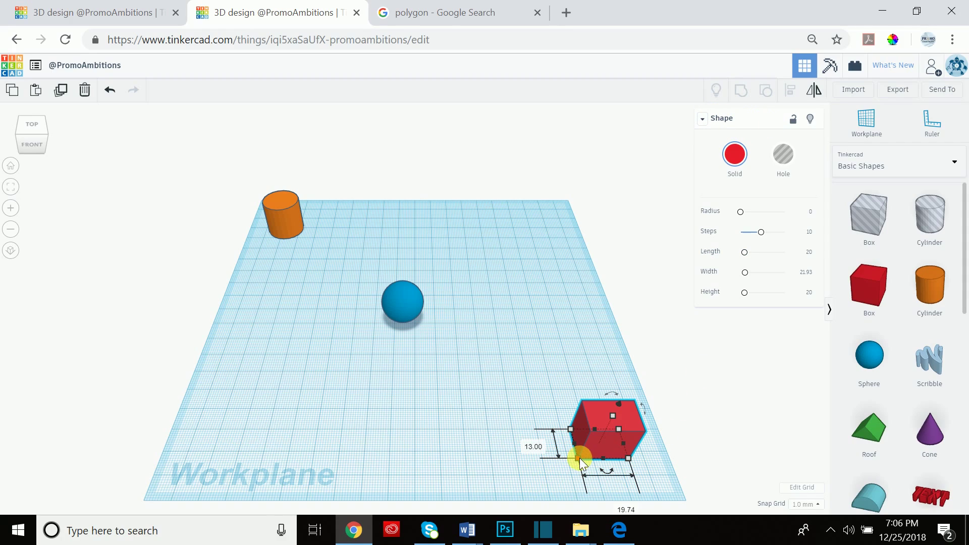
pyautogui.moveTo(579, 459)
pyautogui.mouseDown()
pyautogui.moveTo(571, 467)
pyautogui.moveTo(549, 435)
pyautogui.moveTo(586, 359)
pyautogui.moveTo(534, 371)
pyautogui.moveTo(540, 411)
pyautogui.moveTo(589, 448)
pyautogui.moveTo(589, 462)
pyautogui.mouseUp()
# Delete the resized red box and place a new solid box near the front-right corner of the workplane.
pyautogui.press('Delete')
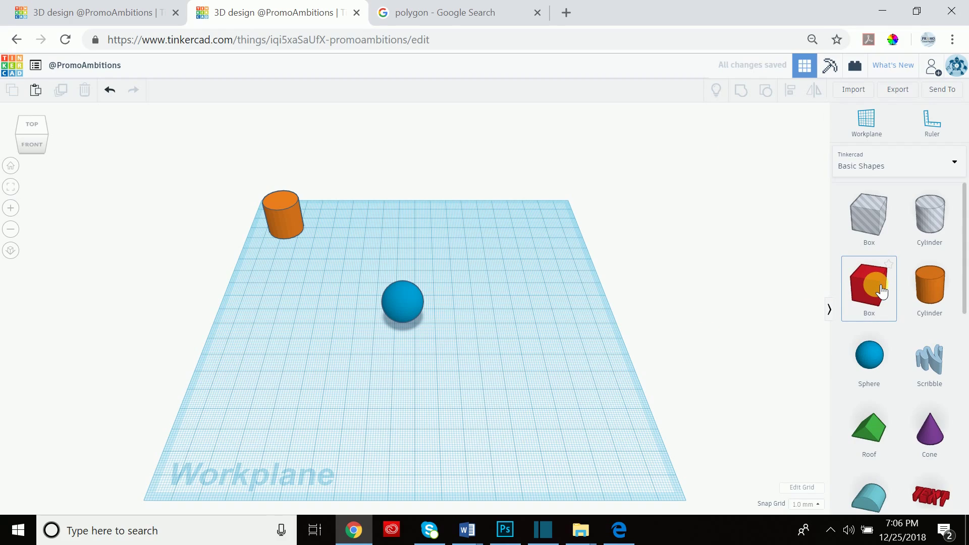
pyautogui.moveTo(882, 292); pyautogui.dragTo(589, 438)
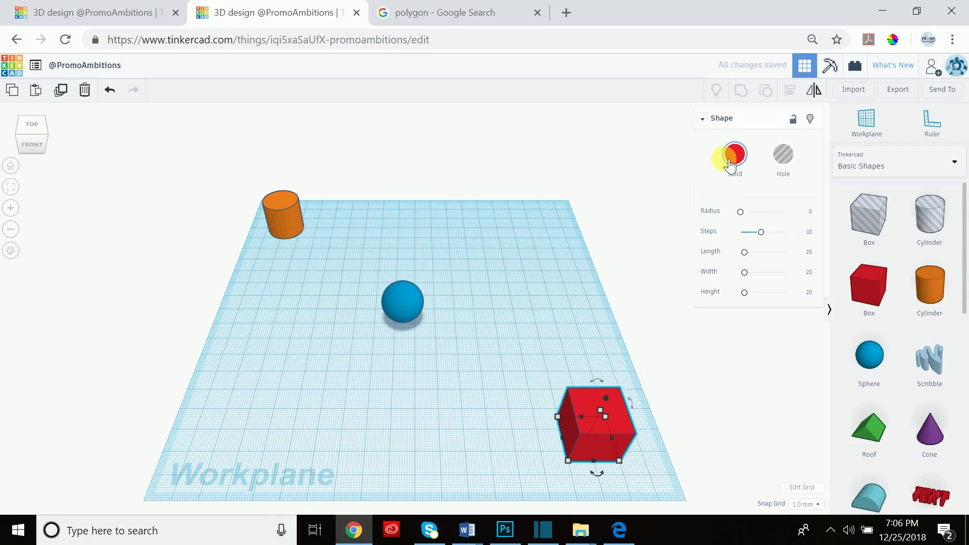
# Collapse and re-expand the box's shape settings, and lock and unlock the box for editing.
pyautogui.click(704, 118)
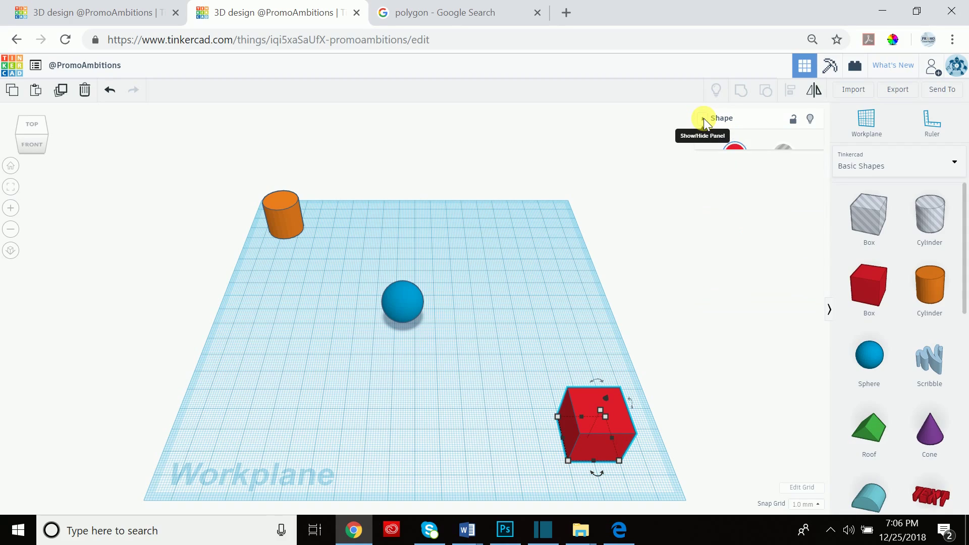
pyautogui.click(704, 118)
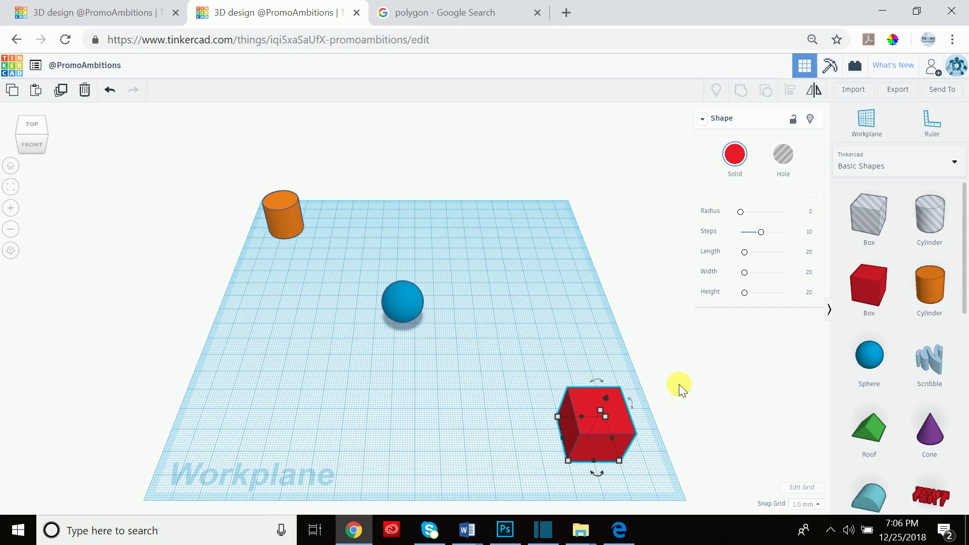
pyautogui.click(797, 119)
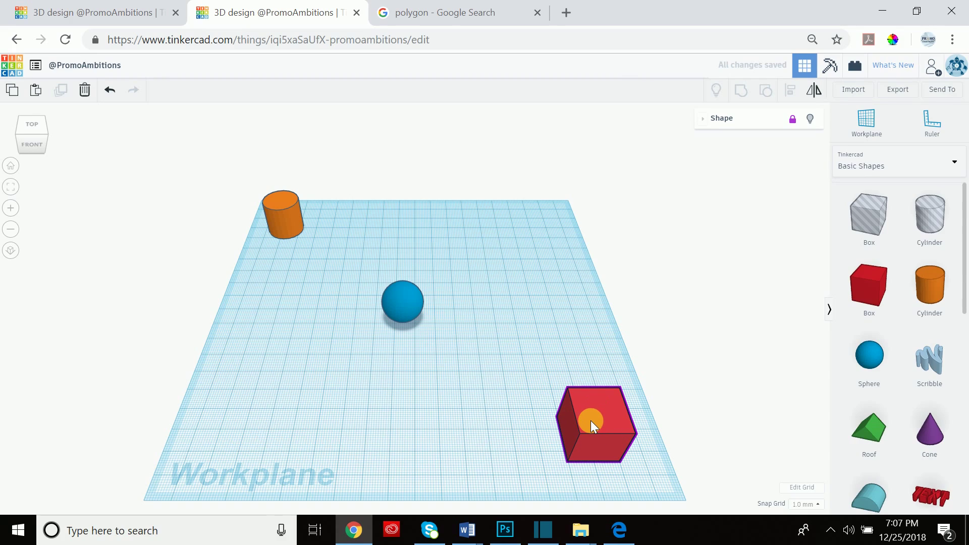
pyautogui.click(793, 119)
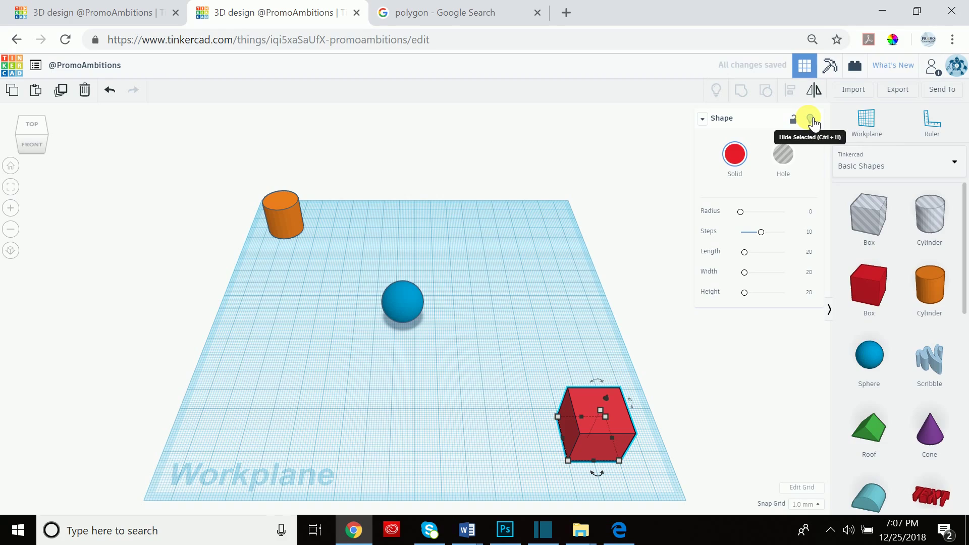
# Hide the red box and show all hidden shapes again, two times in a row.
pyautogui.click(811, 120)
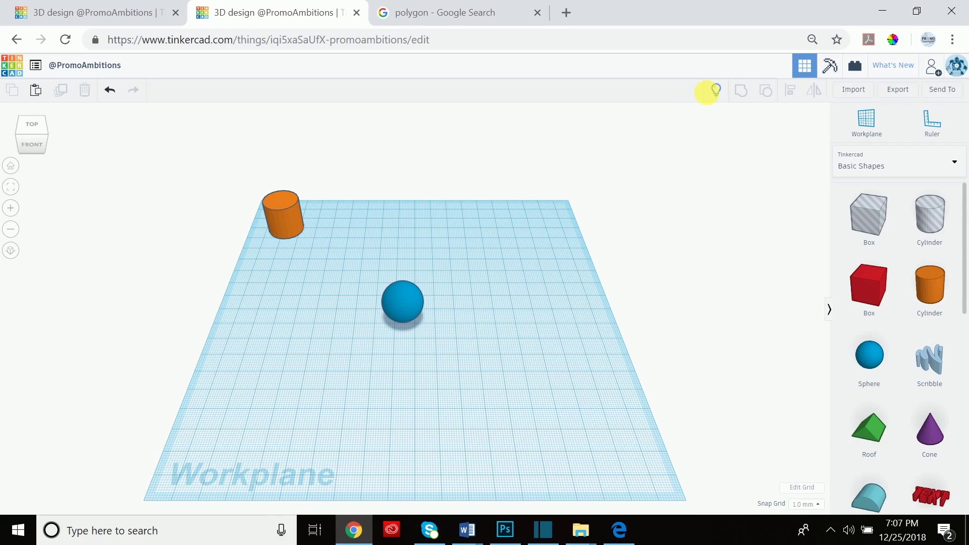
pyautogui.click(717, 90)
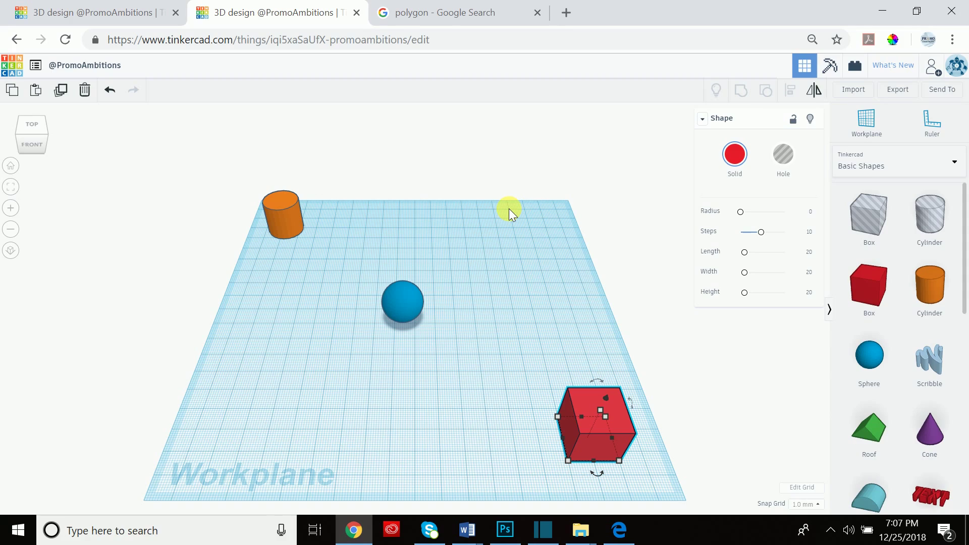
pyautogui.hotkey('ctrl', 'h')
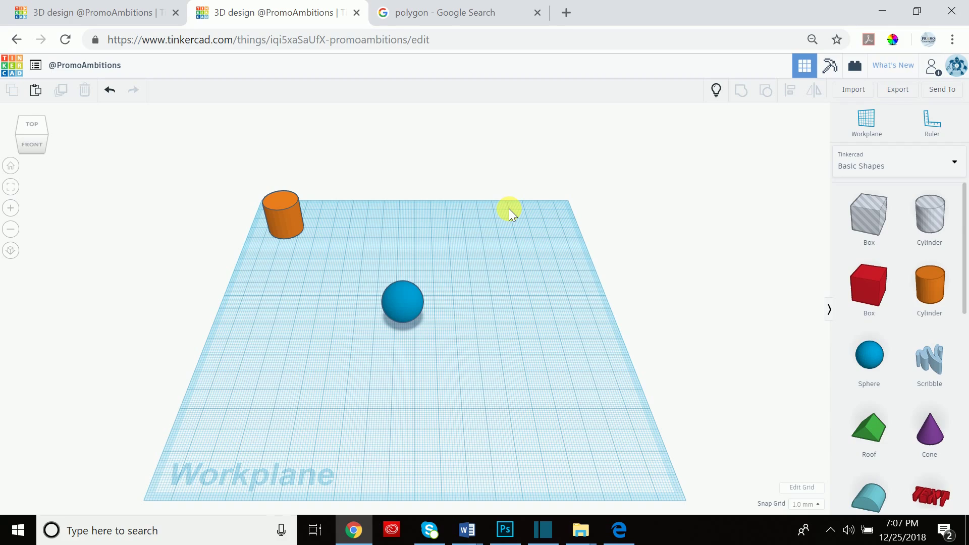
pyautogui.hotkey('ctrl', 'shift', 'h')
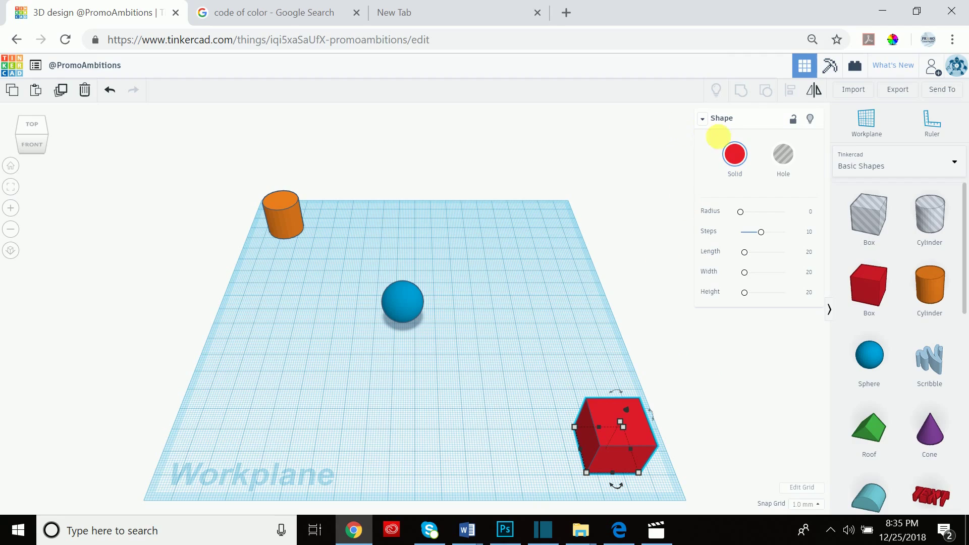
# Recolour the red box with the purple preset and replace that with the dark green preset.
pyautogui.click(712, 310)
pyautogui.click(606, 444)
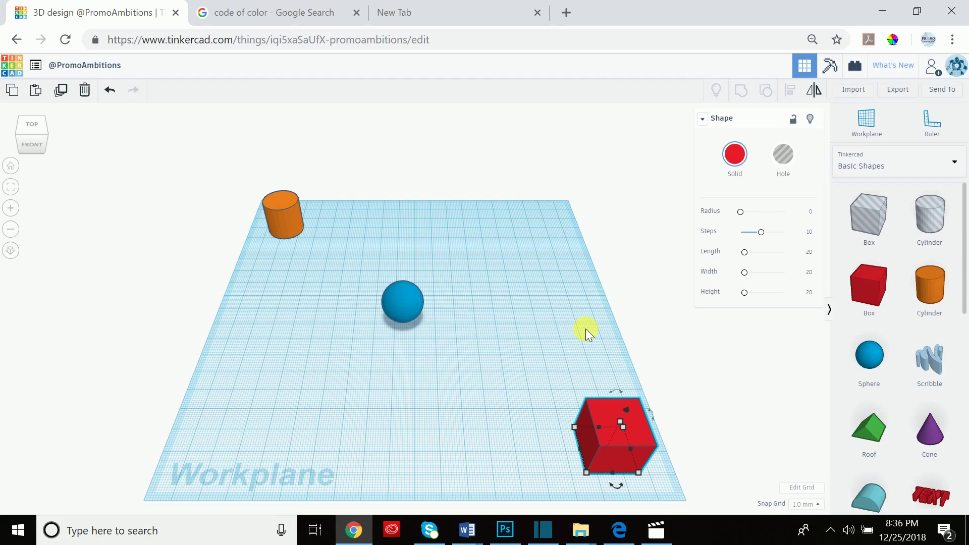
pyautogui.click(11, 187)
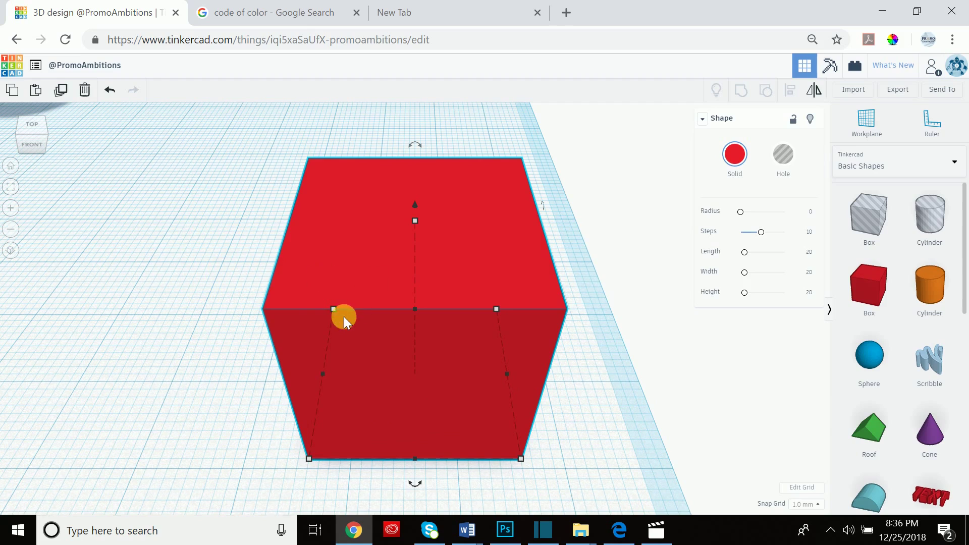
pyautogui.click(734, 156)
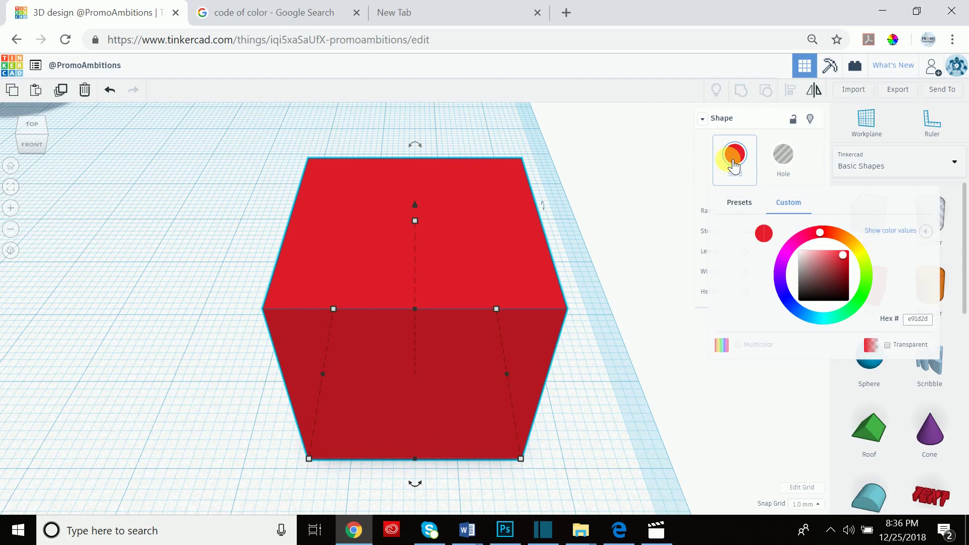
pyautogui.click(732, 202)
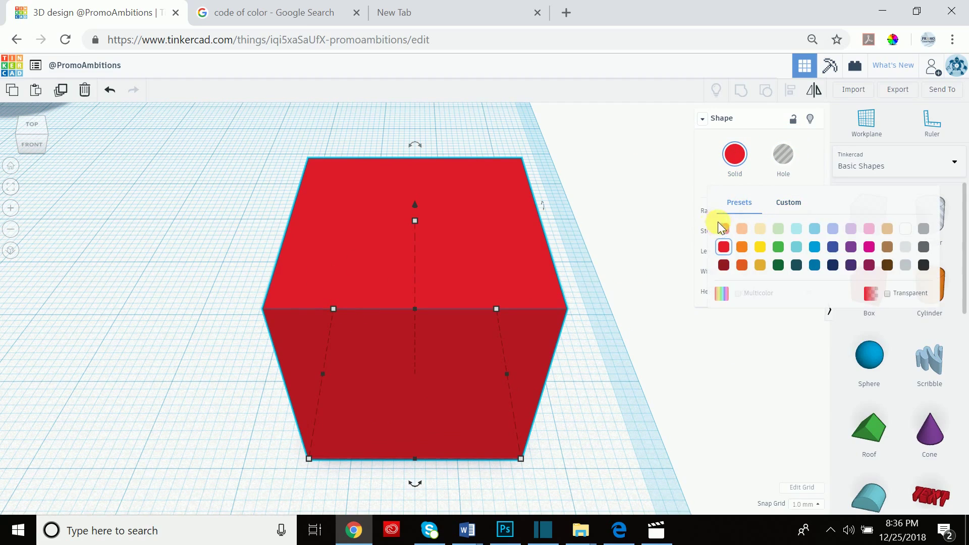
pyautogui.click(851, 247)
pyautogui.click(737, 156)
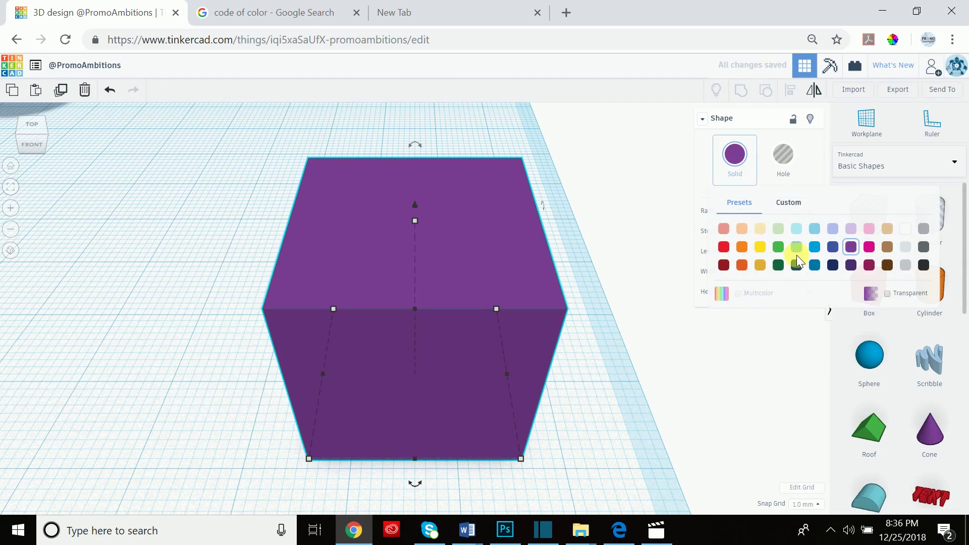
pyautogui.click(779, 264)
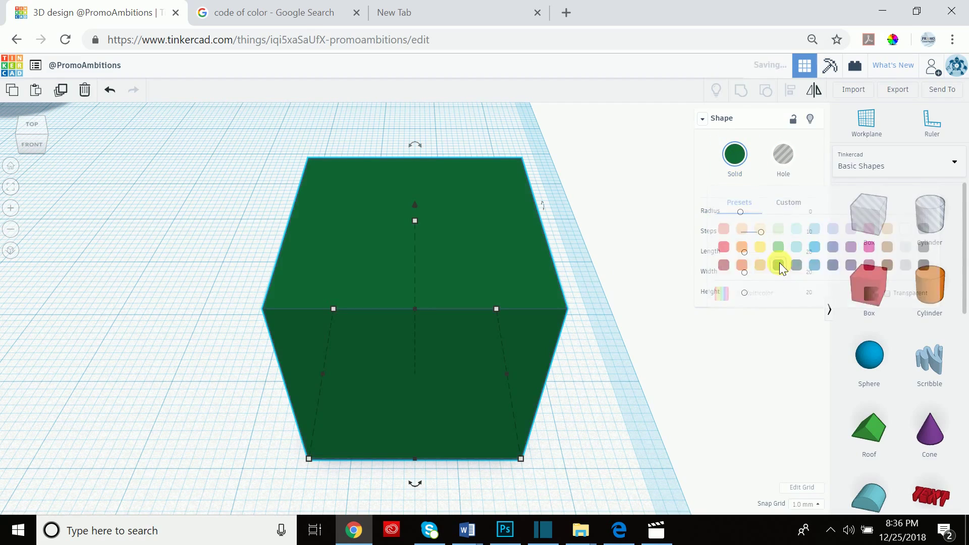
# Mix a custom colour for the box, trying dark blue 121469 and ending on the muted maroon 754452.
pyautogui.click(748, 163)
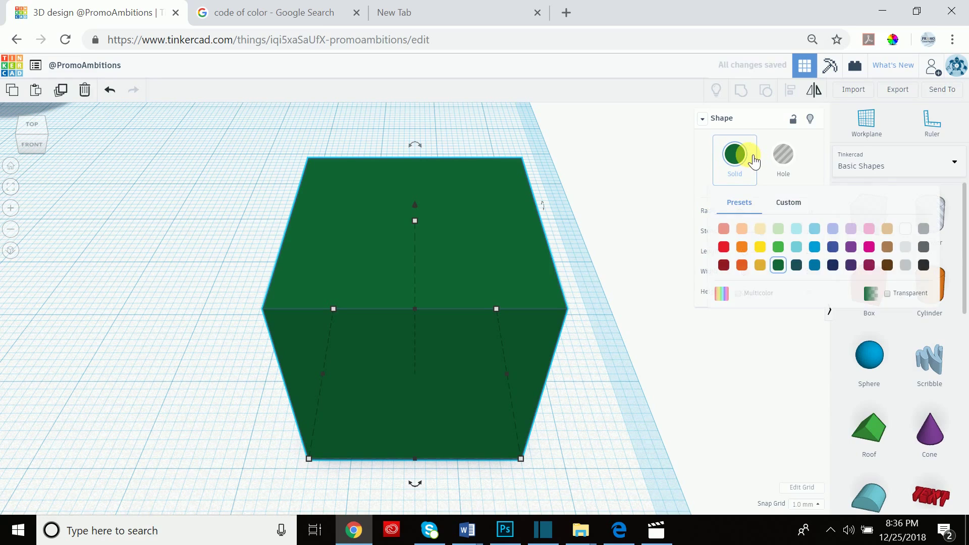
pyautogui.click(780, 207)
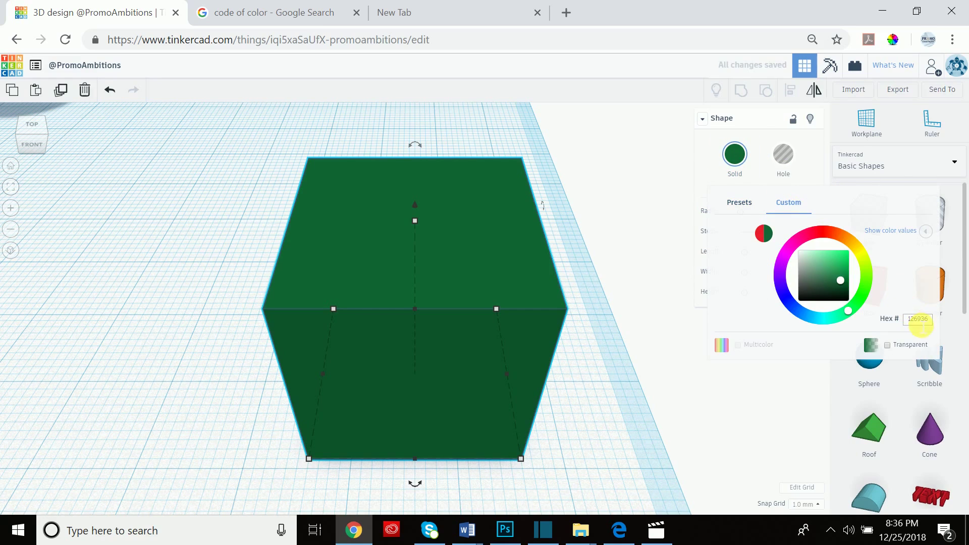
pyautogui.moveTo(835, 313); pyautogui.dragTo(781, 304)
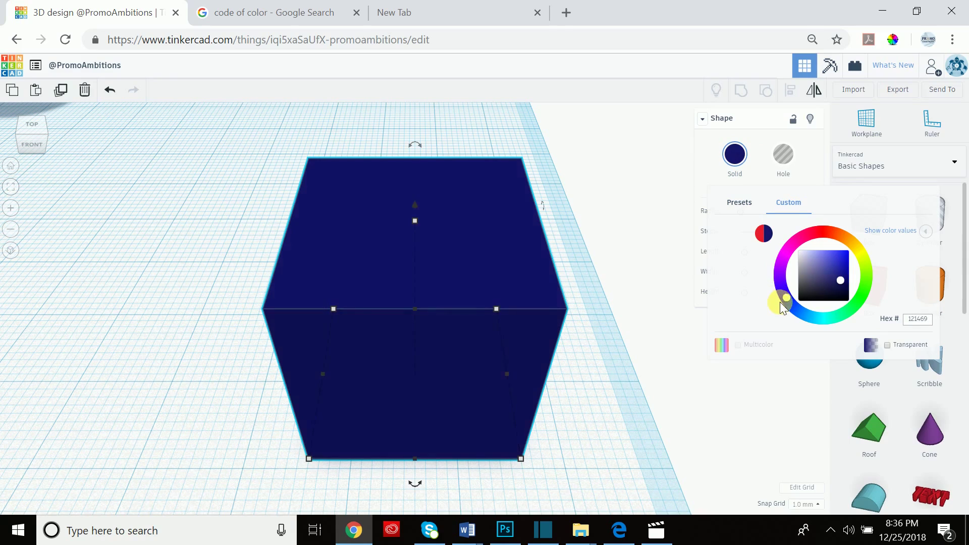
pyautogui.moveTo(837, 277)
pyautogui.mouseDown()
pyautogui.moveTo(798, 303)
pyautogui.moveTo(849, 251)
pyautogui.moveTo(834, 276)
pyautogui.moveTo(820, 277)
pyautogui.mouseUp()
pyautogui.moveTo(790, 301); pyautogui.dragTo(812, 233)
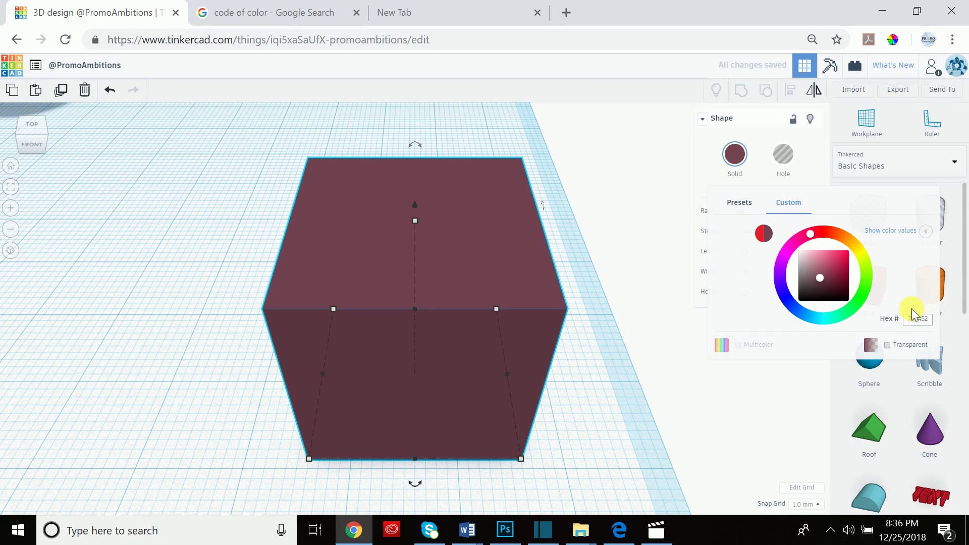
pyautogui.moveTo(909, 319); pyautogui.dragTo(936, 317)
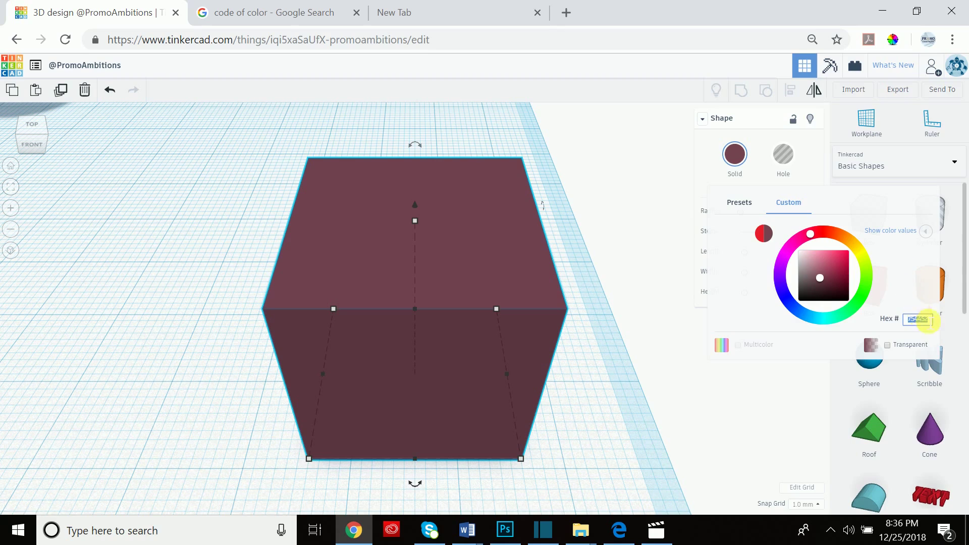
pyautogui.click(912, 286)
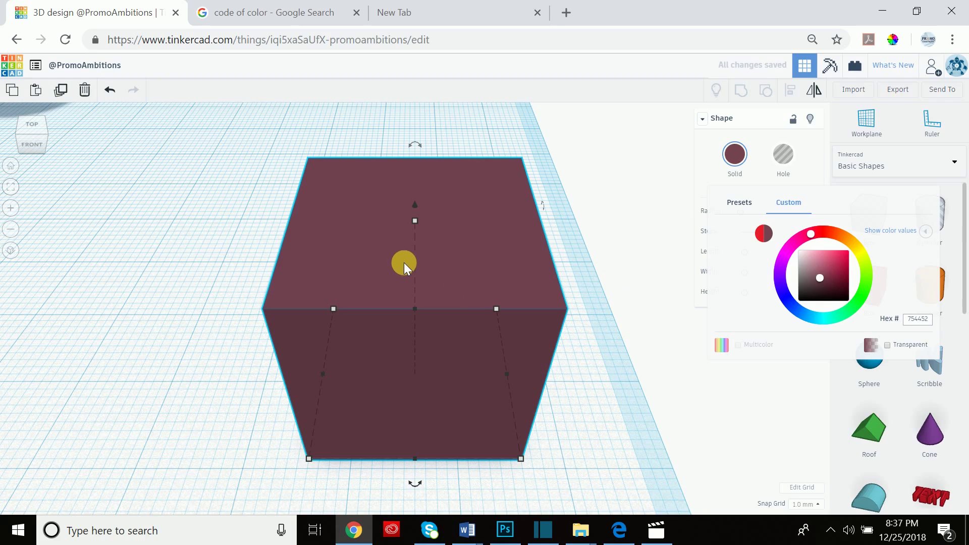
# Sample the blue sphere's colour with the browser's colour picker extension to obtain its hex code.
pyautogui.scroll(-4, 398, 259)
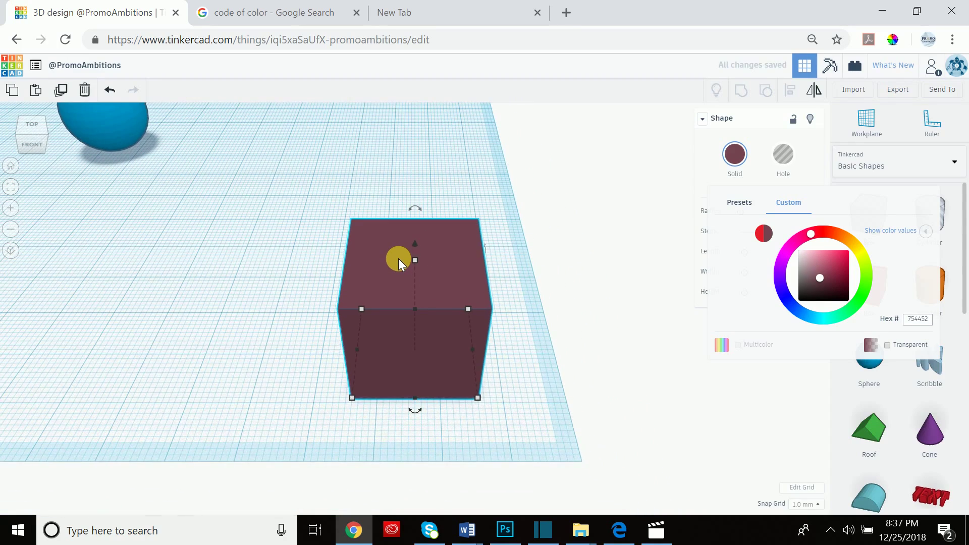
pyautogui.click(893, 40)
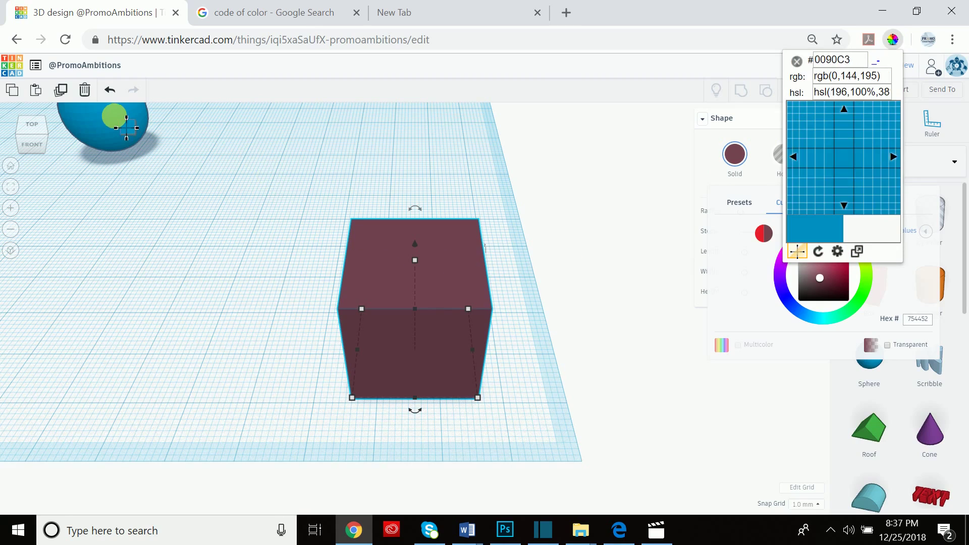
pyautogui.click(126, 135)
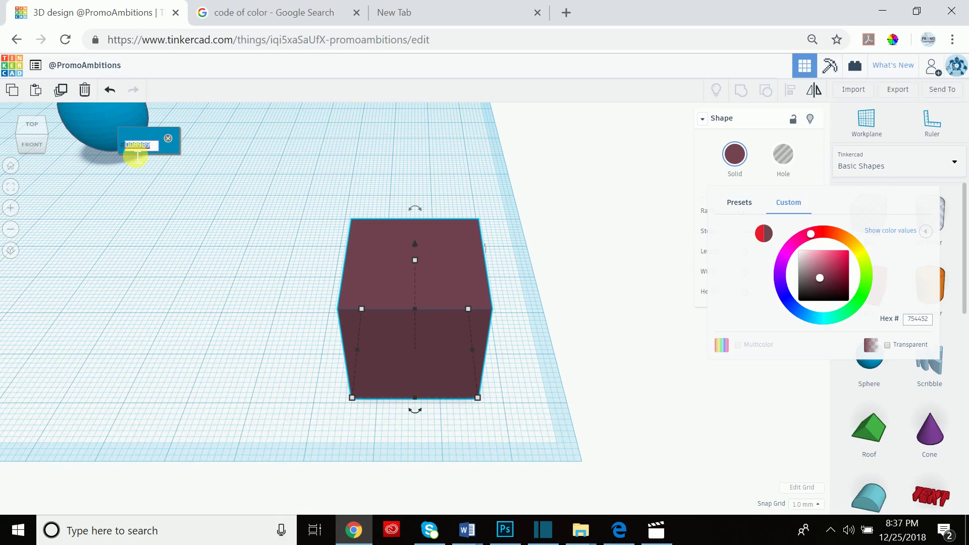
pyautogui.click(168, 138)
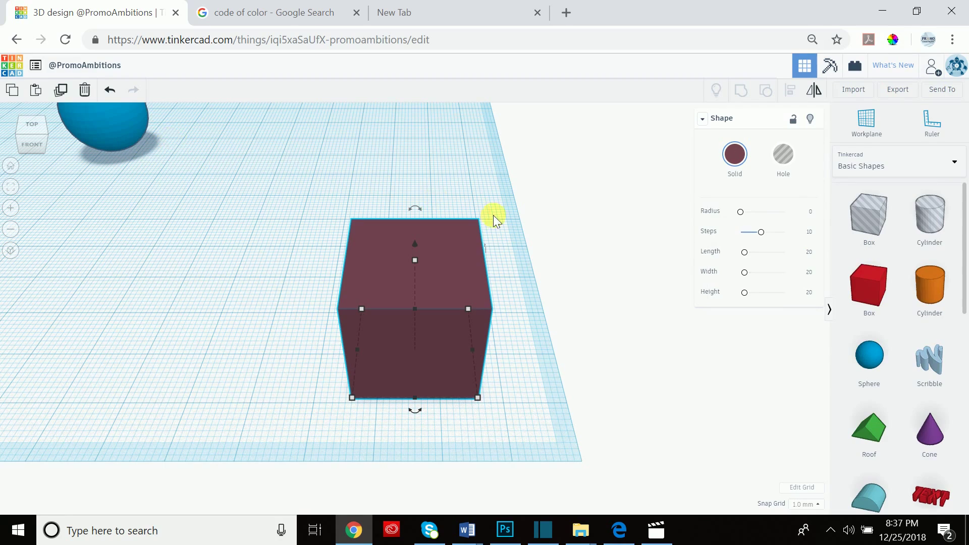
# Set the box's custom colour to the sphere's blue, hex 0089b9.
pyautogui.click(737, 156)
pyautogui.write('008989')
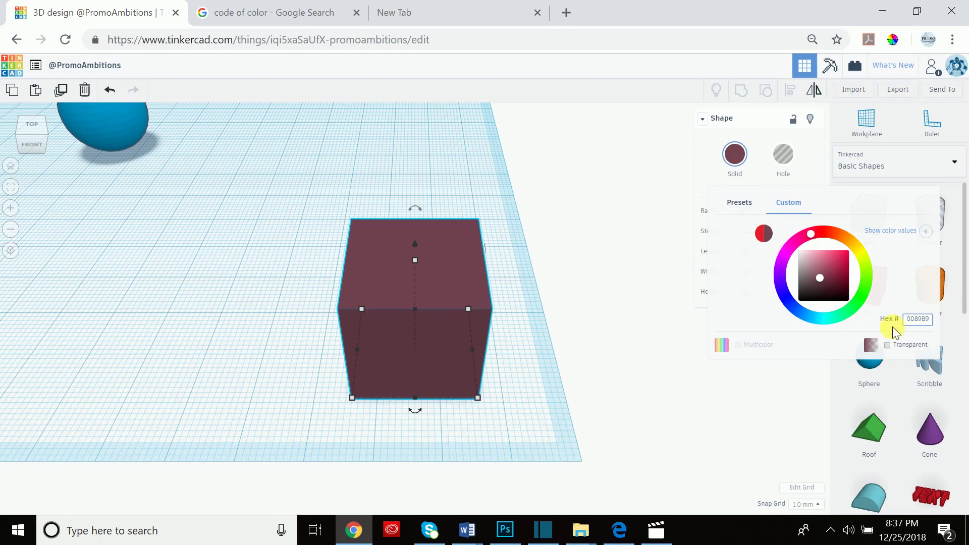
pyautogui.press('Return')
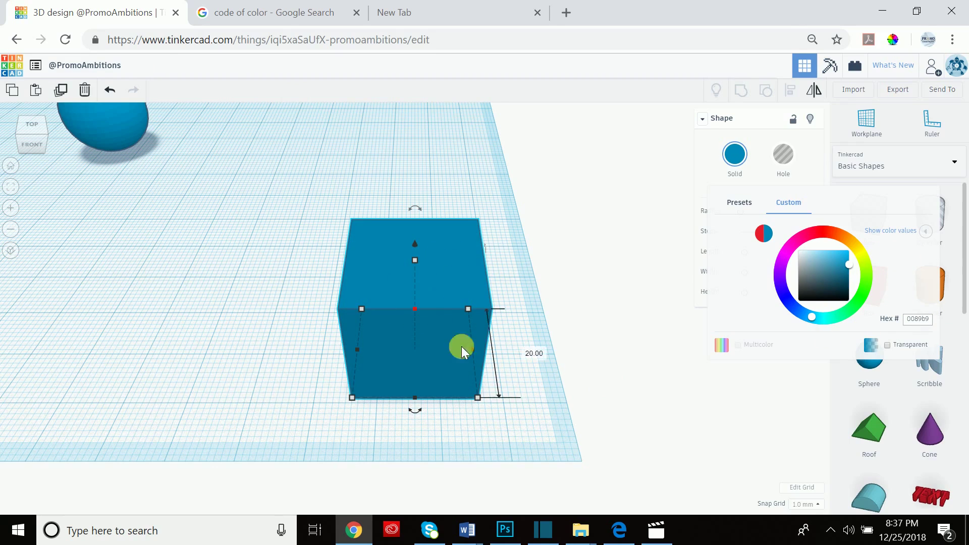
# Make the blue box transparent and view it from a lower angle.
pyautogui.scroll(-2, 571, 331)
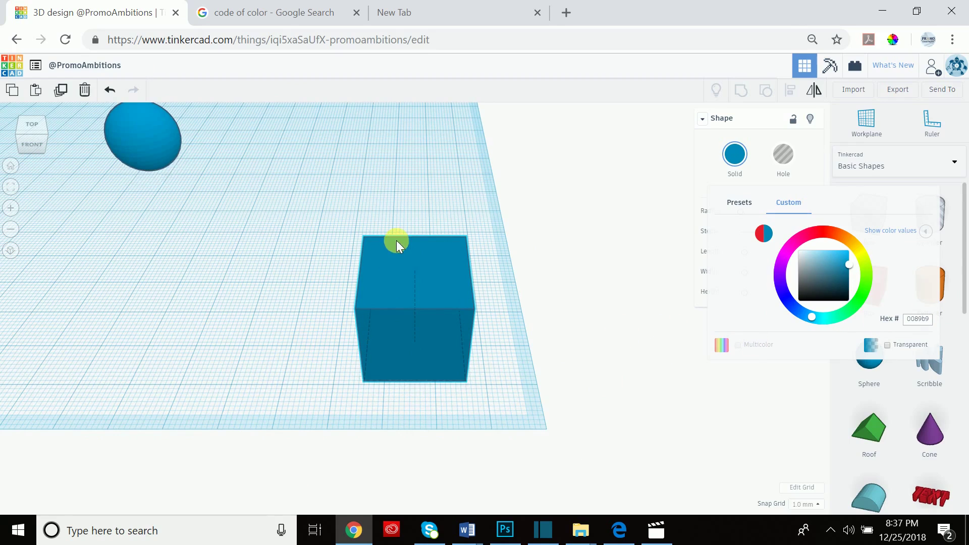
pyautogui.click(396, 242)
pyautogui.click(453, 309)
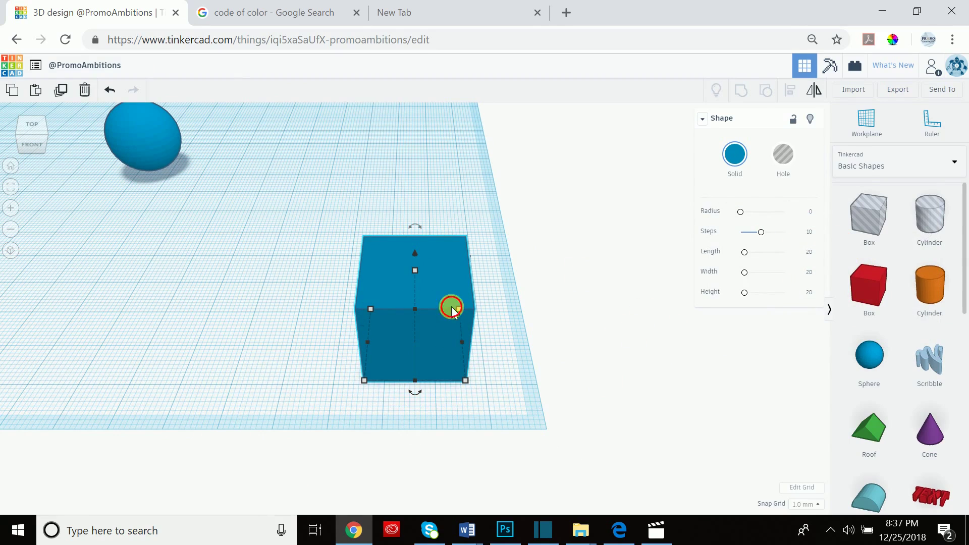
pyautogui.click(738, 153)
pyautogui.click(887, 345)
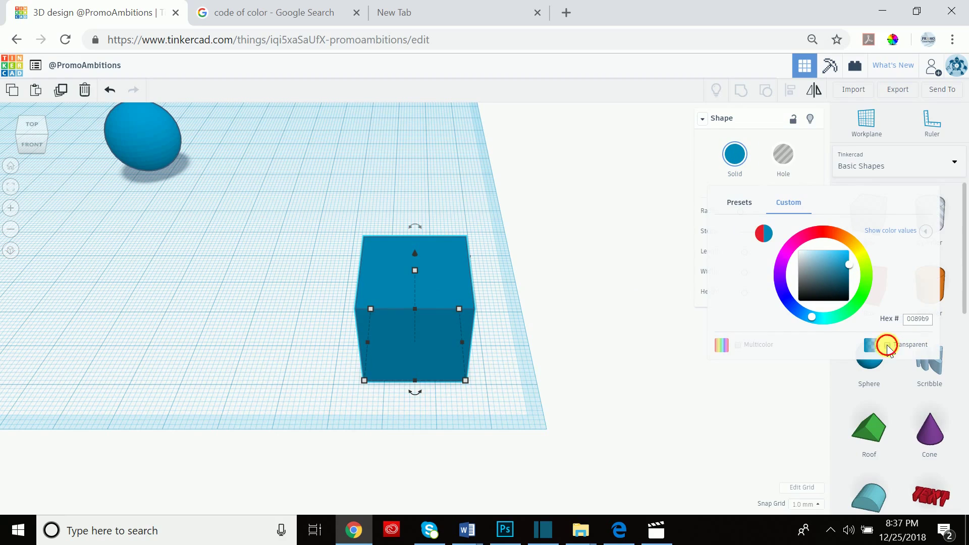
pyautogui.moveTo(496, 303); pyautogui.dragTo(486, 275, button='right')
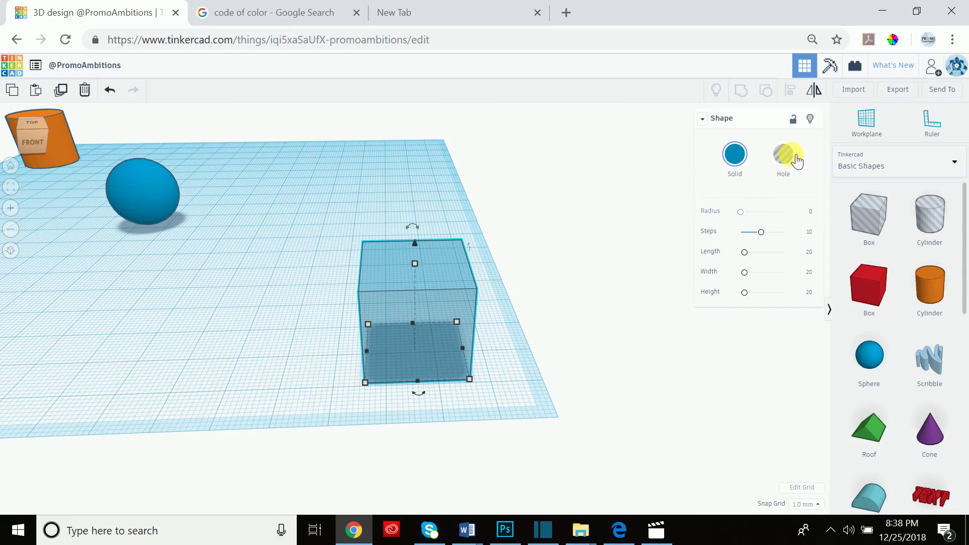
# Turn off transparency for the blue box so it is solid again.
pyautogui.click(735, 154)
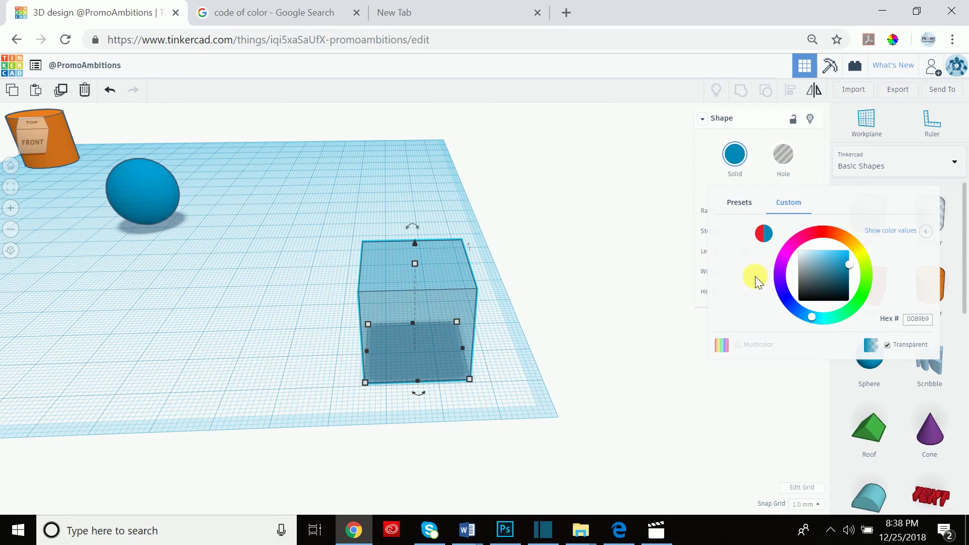
pyautogui.click(738, 203)
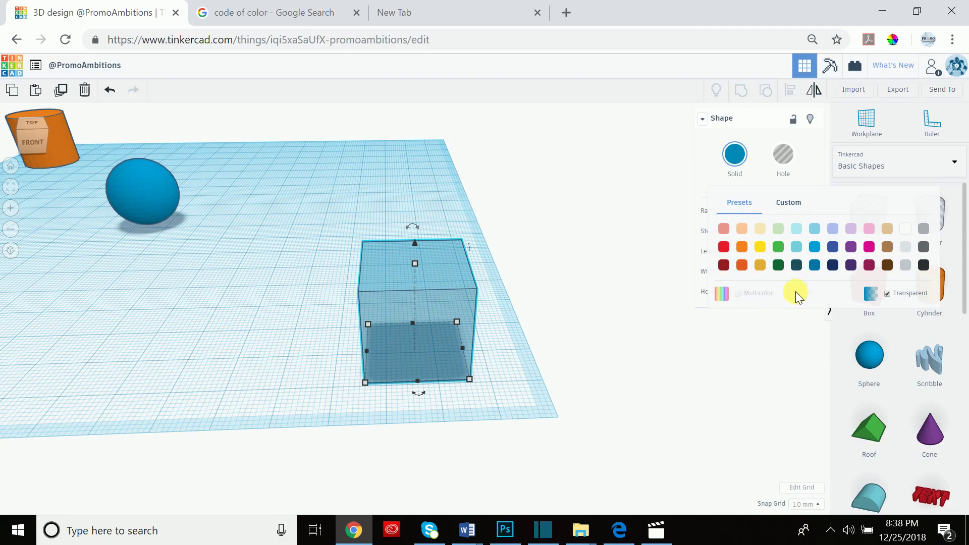
pyautogui.click(900, 298)
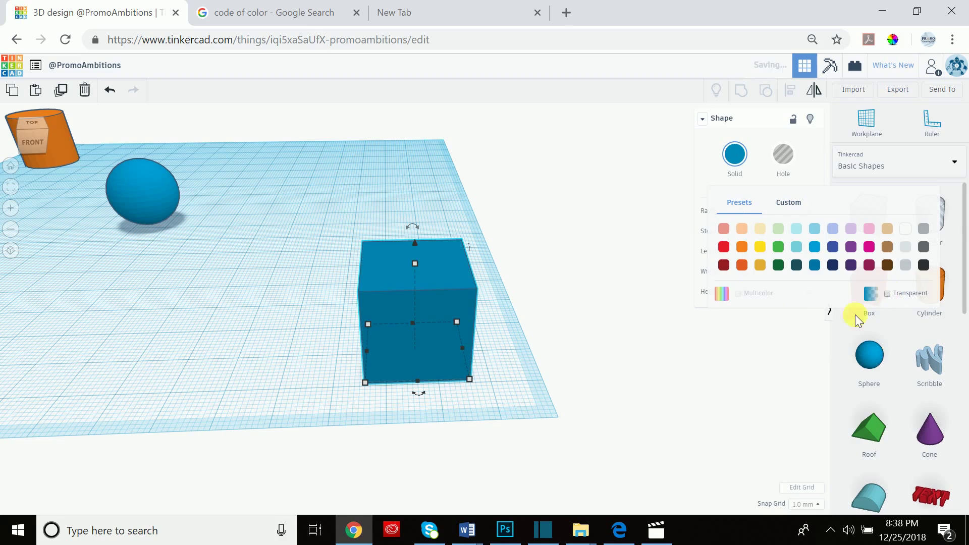
# Place a green roof against the front corner of the blue box and group the two shapes.
pyautogui.moveTo(868, 427); pyautogui.dragTo(344, 332)
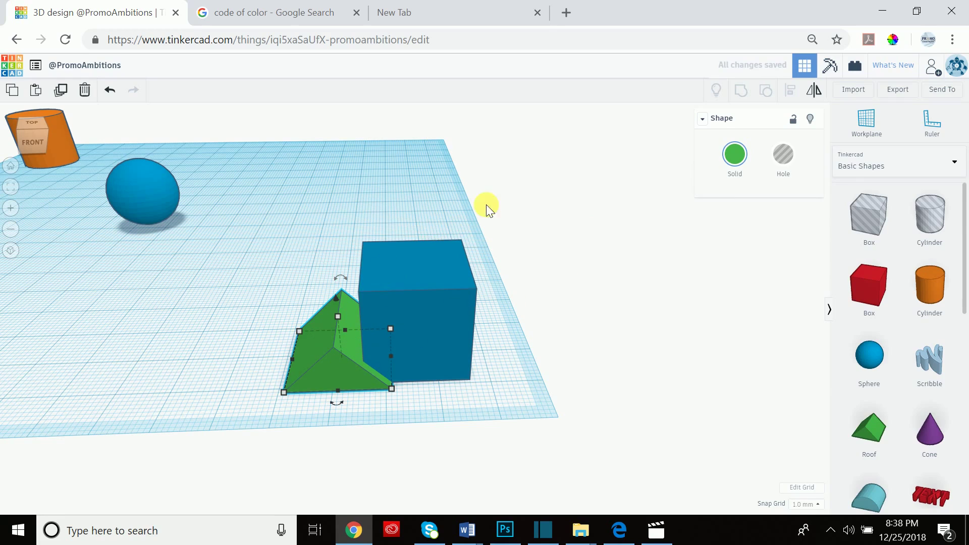
pyautogui.moveTo(489, 210); pyautogui.dragTo(281, 402)
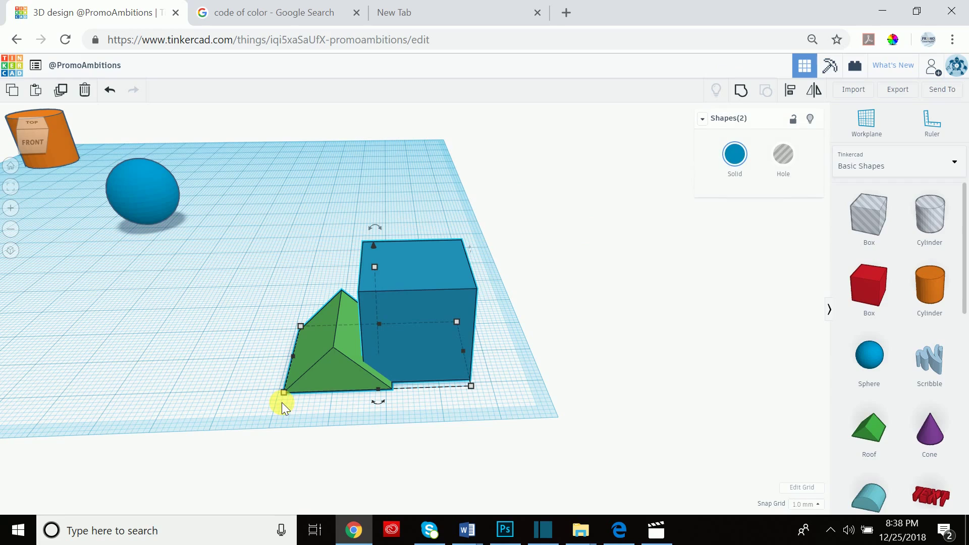
pyautogui.click(746, 96)
pyautogui.moveTo(407, 294)
pyautogui.mouseDown()
pyautogui.moveTo(390, 256)
pyautogui.moveTo(425, 292)
pyautogui.mouseUp()
# Enable Multicolor on the group so the roof and the box keep their own colours.
pyautogui.click(735, 165)
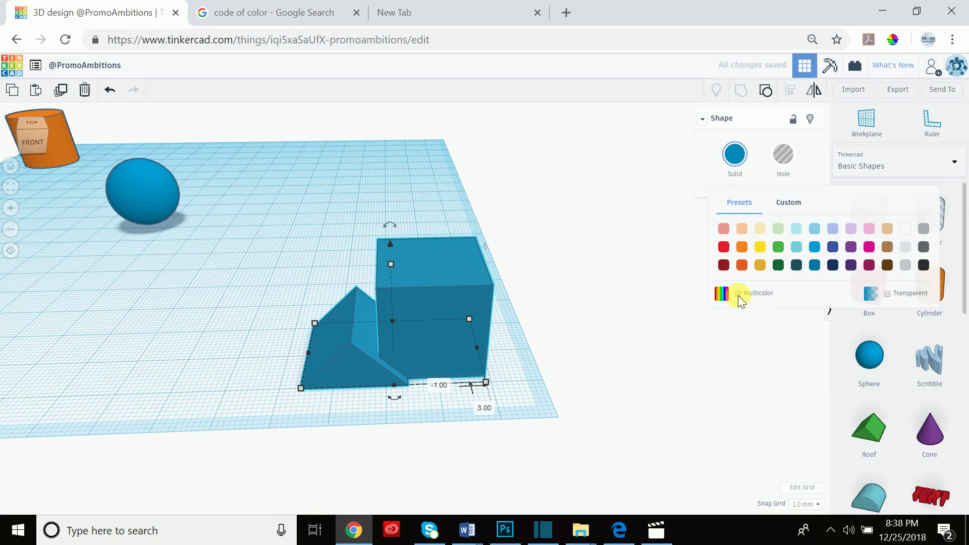
pyautogui.click(738, 294)
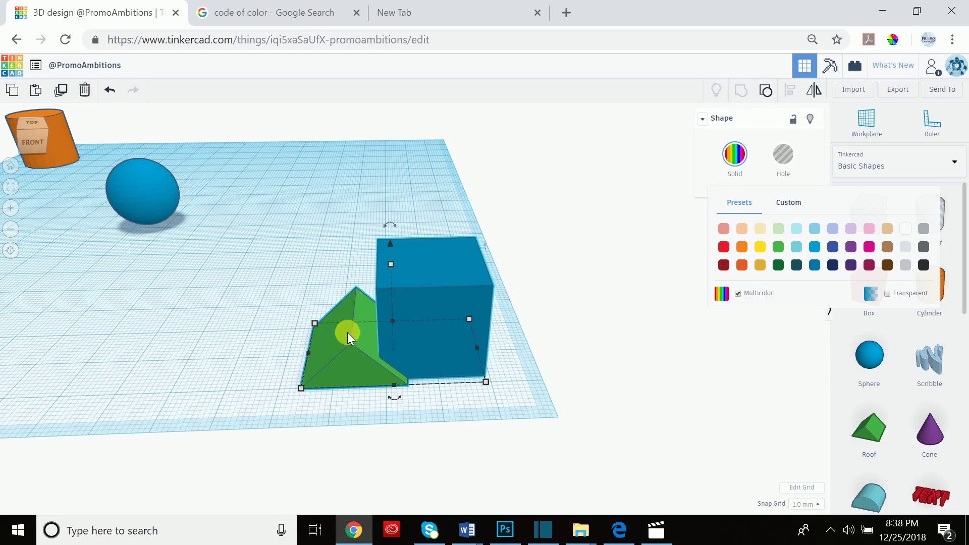
pyautogui.moveTo(422, 265); pyautogui.dragTo(419, 308)
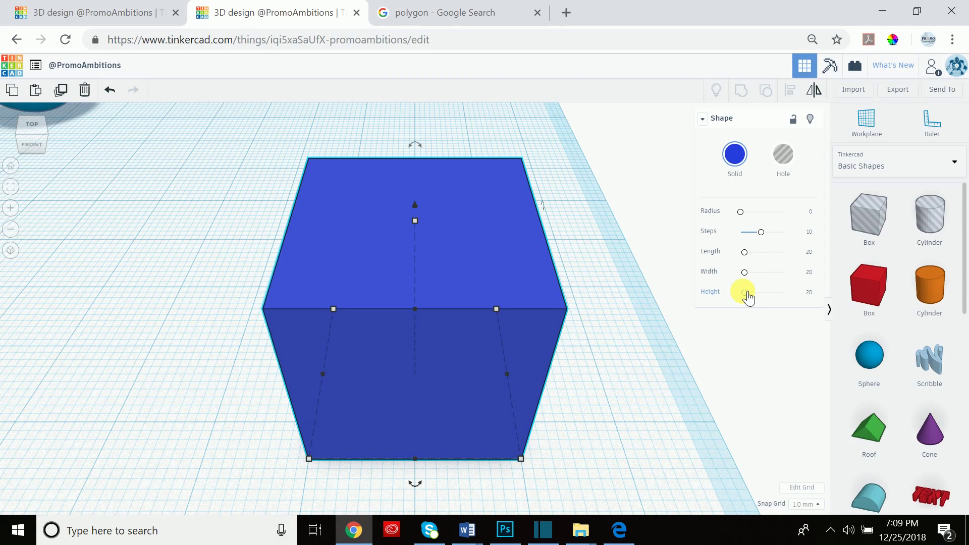
# Try a few heights for the blue box and set its height to 30.
pyautogui.moveTo(751, 299); pyautogui.dragTo(746, 295)
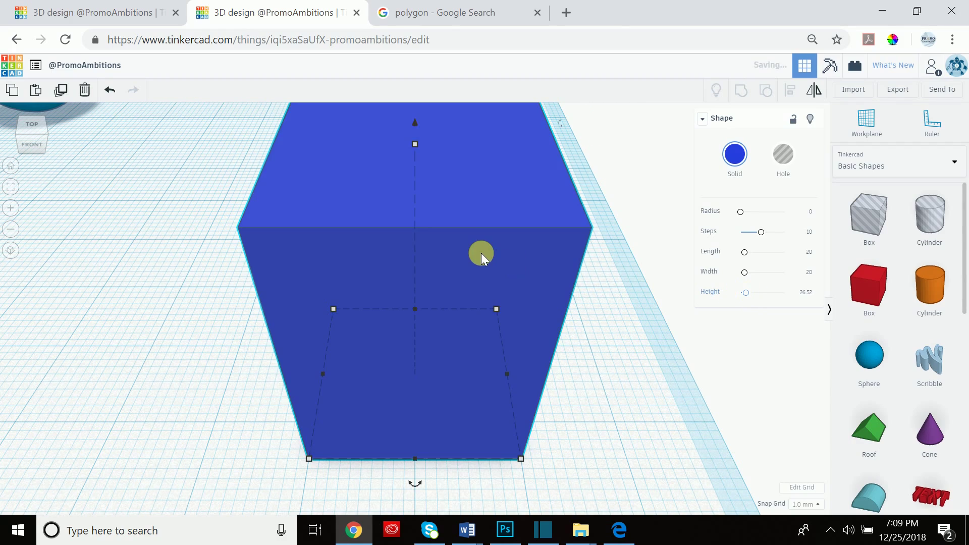
pyautogui.scroll(-5, 484, 250)
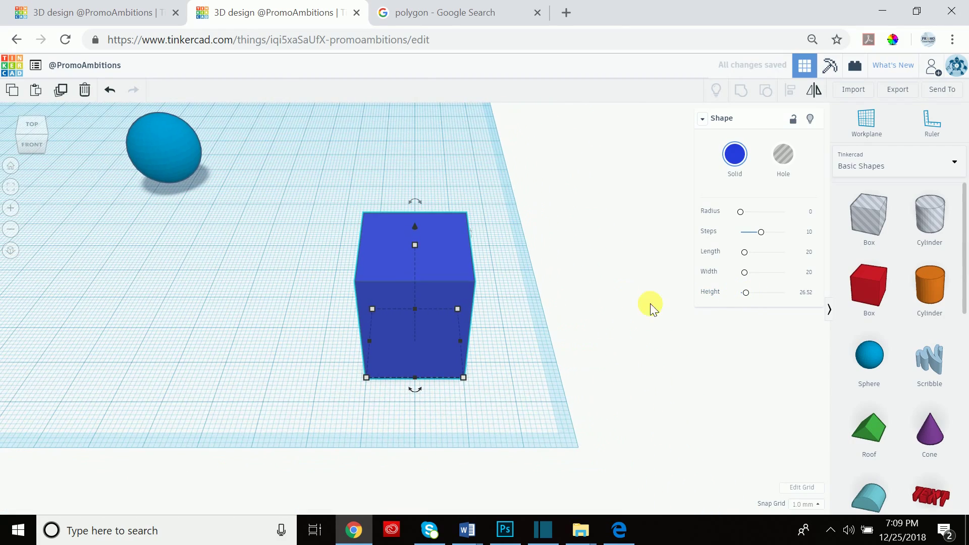
pyautogui.moveTo(751, 298); pyautogui.dragTo(754, 298)
pyautogui.click(806, 292)
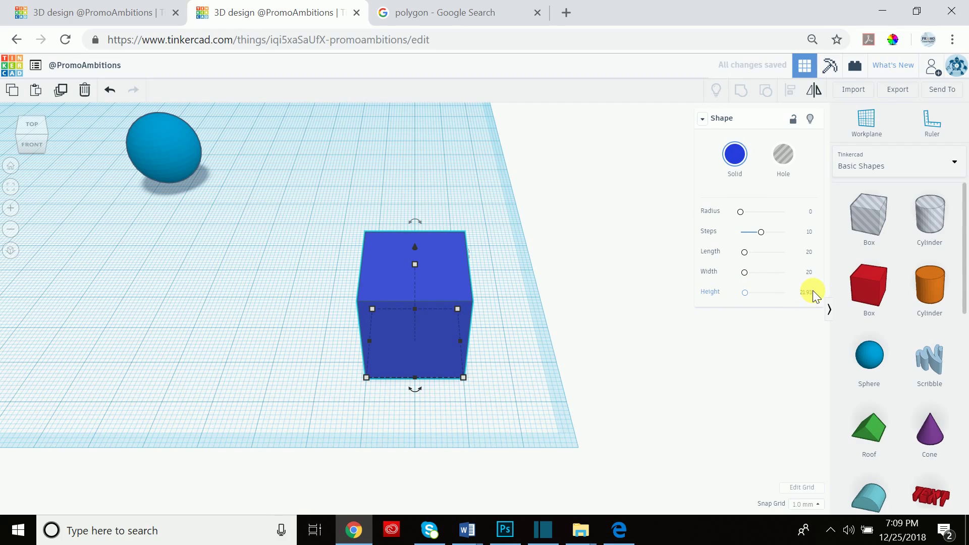
pyautogui.click(811, 292)
pyautogui.write('30')
pyautogui.press('Return')
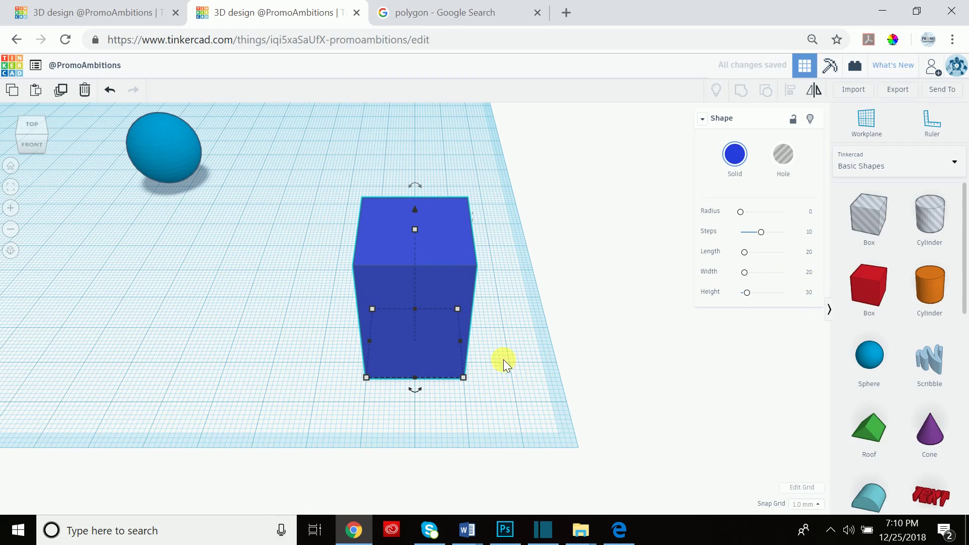
# Set the box's length and width to 30 each.
pyautogui.moveTo(752, 275)
pyautogui.mouseDown()
pyautogui.moveTo(761, 277)
pyautogui.moveTo(746, 276)
pyautogui.moveTo(746, 257)
pyautogui.mouseUp()
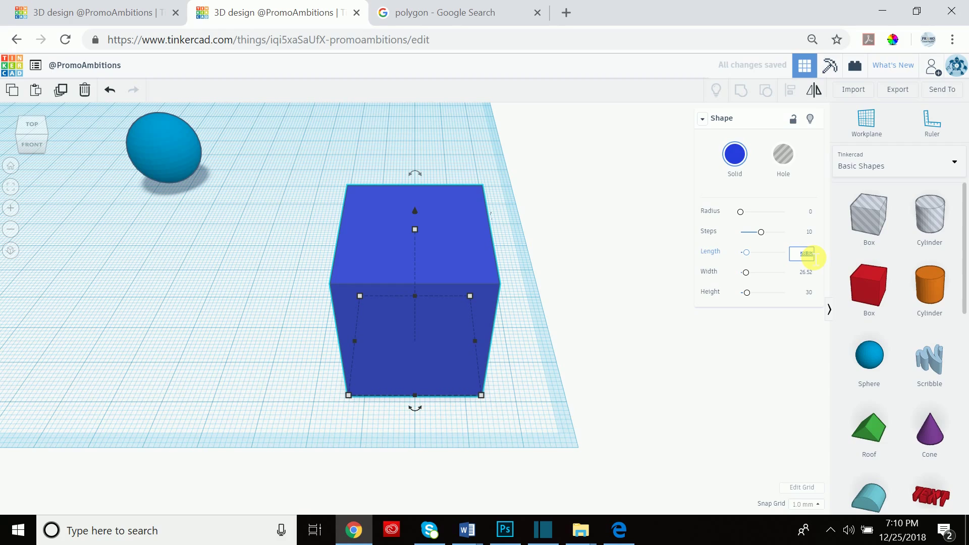
pyautogui.press('Return')
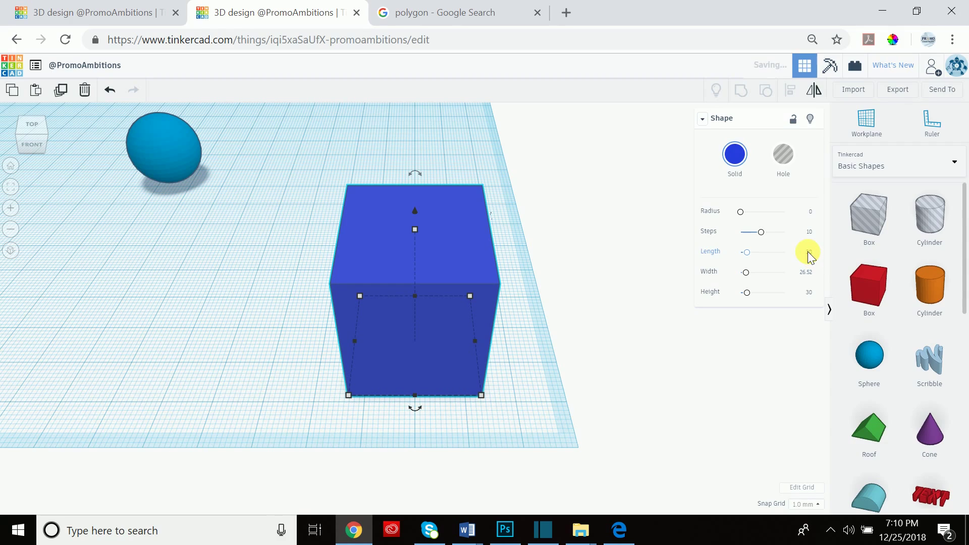
pyautogui.click(809, 274)
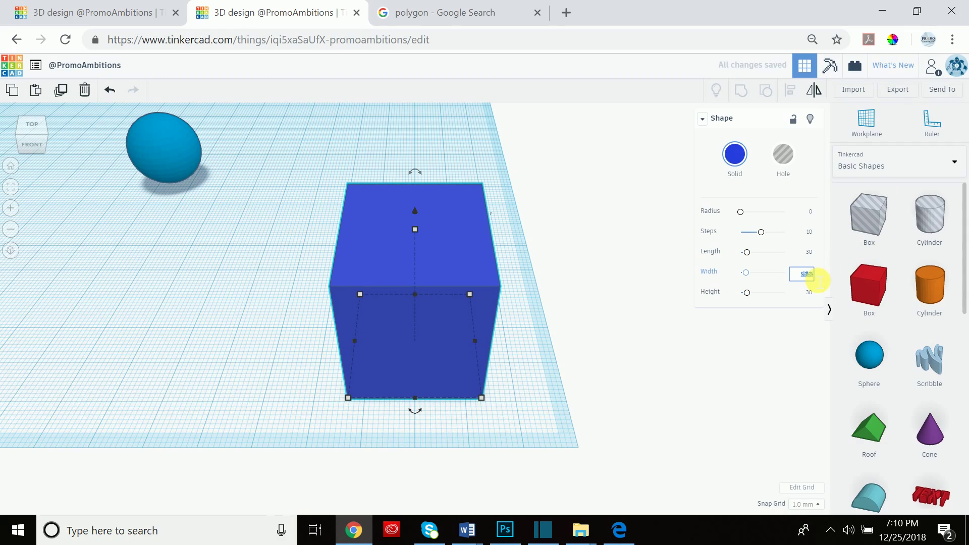
pyautogui.press('Return')
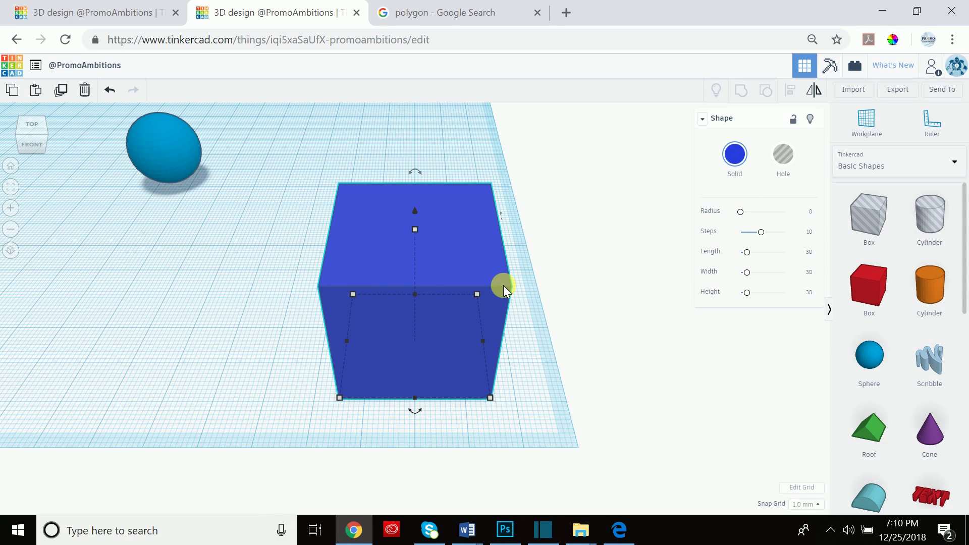
# Round the box's edges with a radius of 6 and 7 steps.
pyautogui.moveTo(522, 314); pyautogui.dragTo(535, 277, button='right')
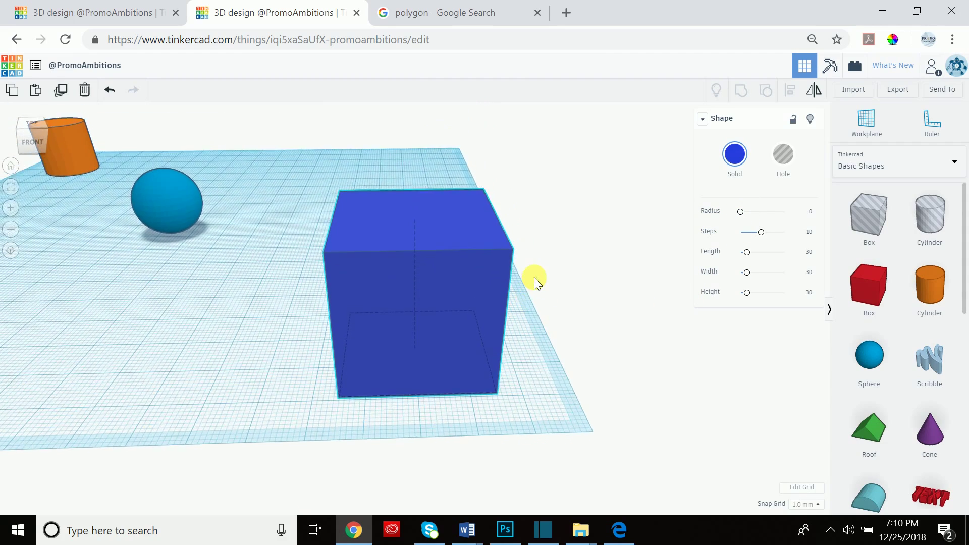
pyautogui.moveTo(748, 217)
pyautogui.mouseDown()
pyautogui.moveTo(792, 215)
pyautogui.moveTo(738, 203)
pyautogui.moveTo(760, 217)
pyautogui.mouseUp()
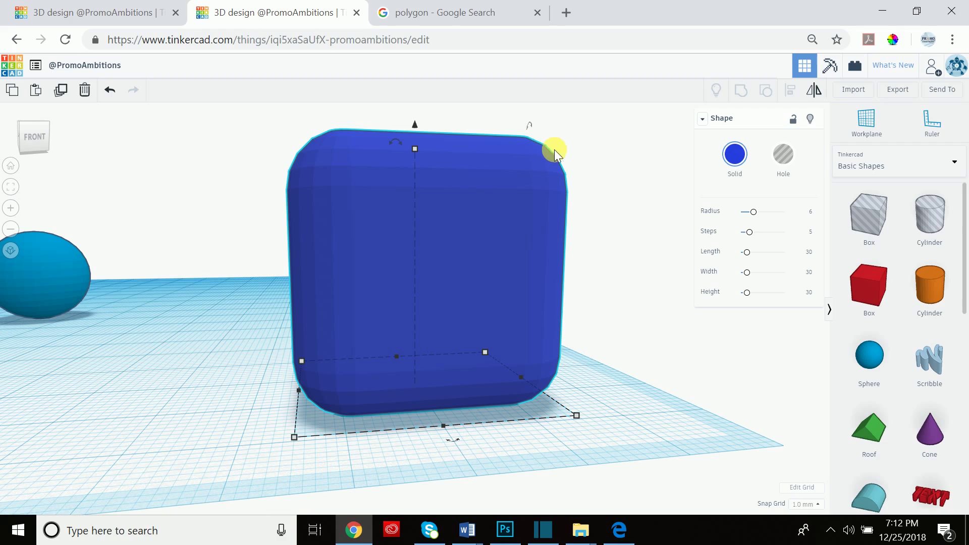
pyautogui.moveTo(749, 232)
pyautogui.mouseDown()
pyautogui.moveTo(781, 231)
pyautogui.moveTo(734, 240)
pyautogui.moveTo(756, 235)
pyautogui.mouseUp()
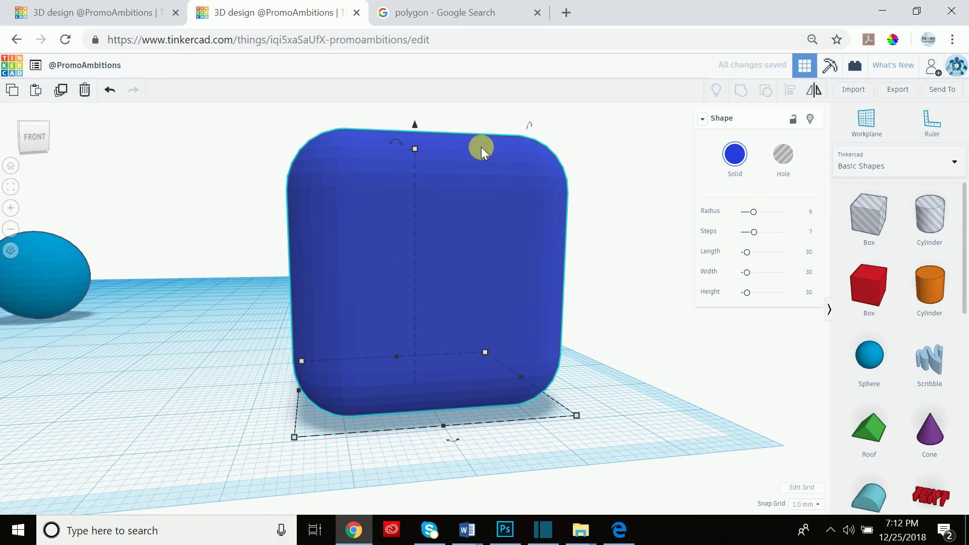
pyautogui.scroll(3, 517, 134)
pyautogui.scroll(-3, 551, 128)
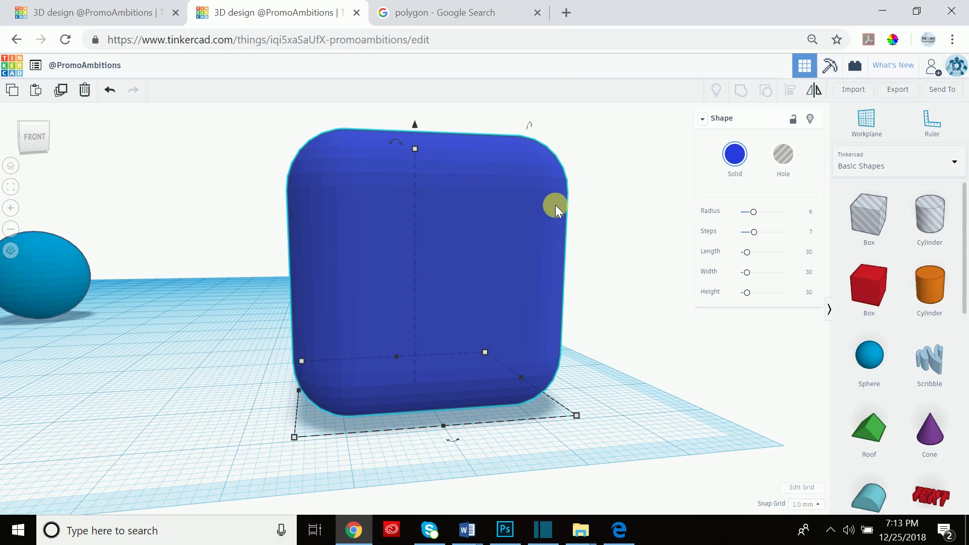
# Give the box flat chamfered corners by setting steps to 1 and radius to 7.7.
pyautogui.moveTo(759, 235)
pyautogui.mouseDown()
pyautogui.moveTo(800, 244)
pyautogui.moveTo(747, 243)
pyautogui.moveTo(747, 212)
pyautogui.moveTo(780, 217)
pyautogui.moveTo(757, 216)
pyautogui.mouseUp()
pyautogui.scroll(-3, 595, 213)
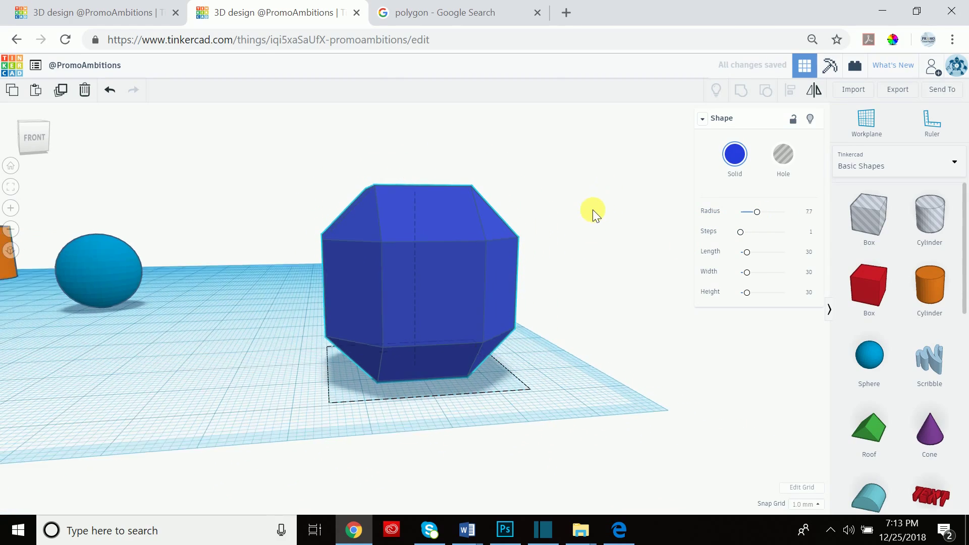
pyautogui.moveTo(592, 210); pyautogui.dragTo(587, 219, button='right')
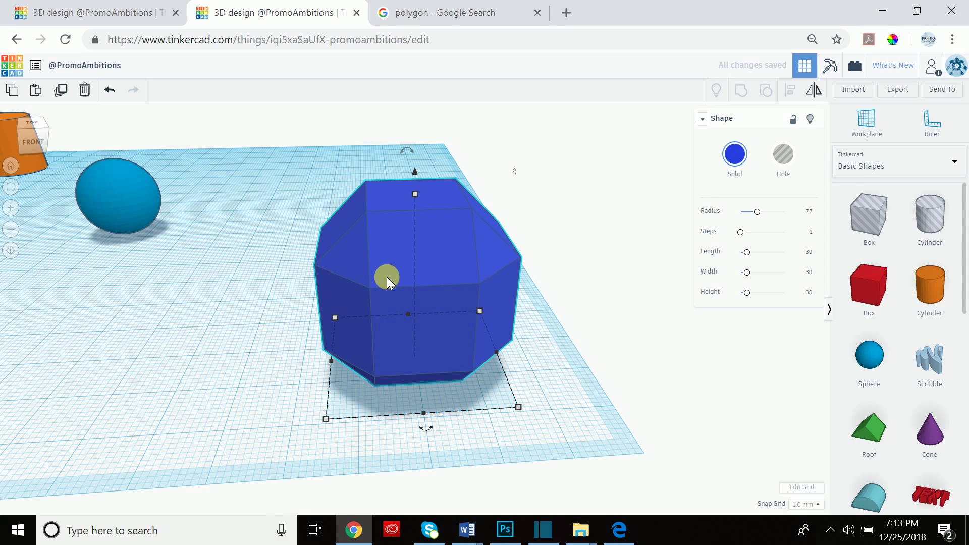
# Delete the faceted blue box and look through the Basic Shapes library.
pyautogui.press('Delete')
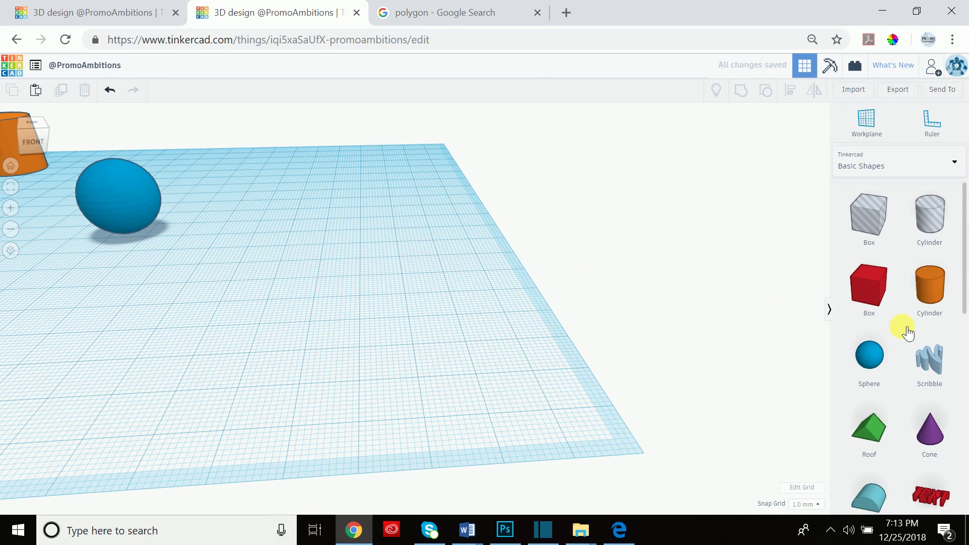
pyautogui.scroll(-3, 904, 328)
pyautogui.scroll(-7, 906, 330)
pyautogui.scroll(10, 890, 275)
pyautogui.scroll(-5, 877, 227)
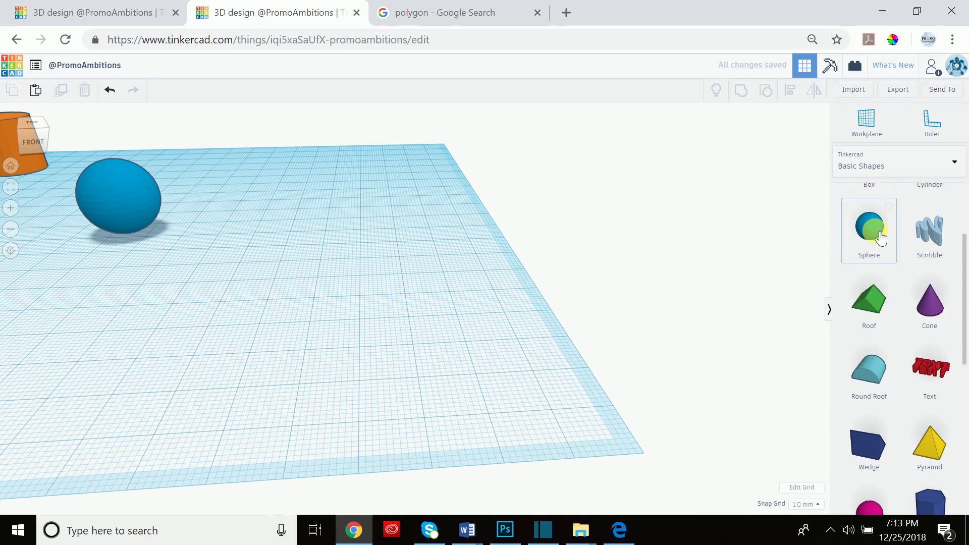
pyautogui.scroll(-4, 876, 252)
pyautogui.scroll(8, 889, 333)
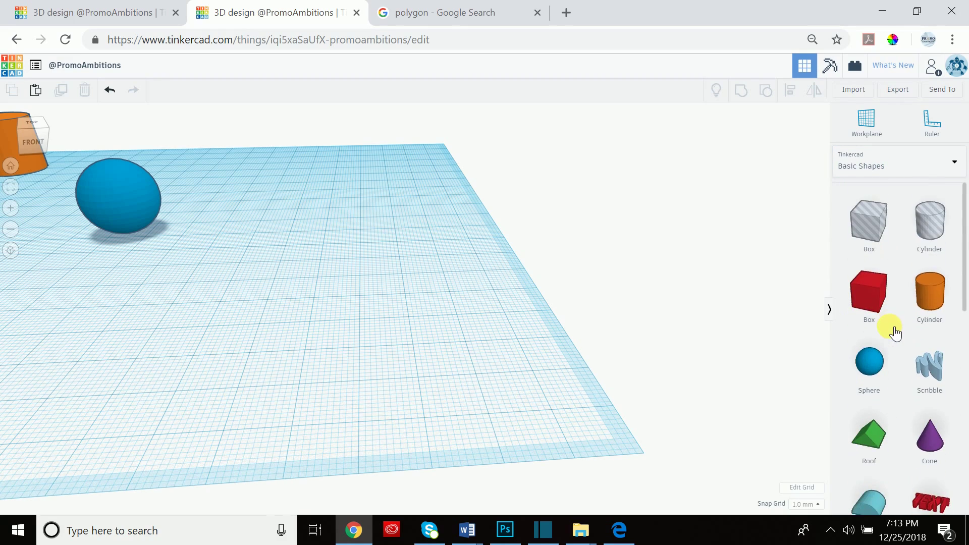
# View the Text and numbers shape collection, check the other categories and return to Basic Shapes.
pyautogui.click(955, 162)
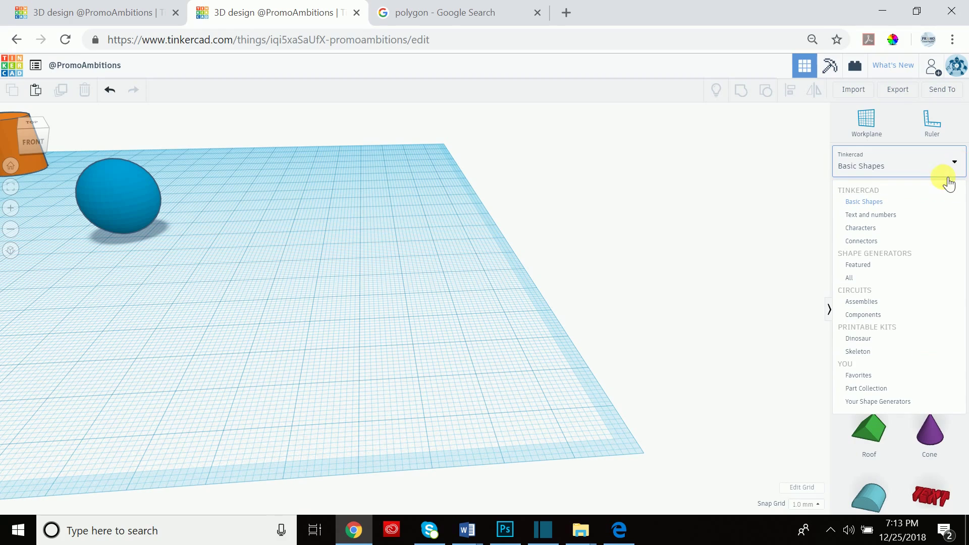
pyautogui.click(898, 222)
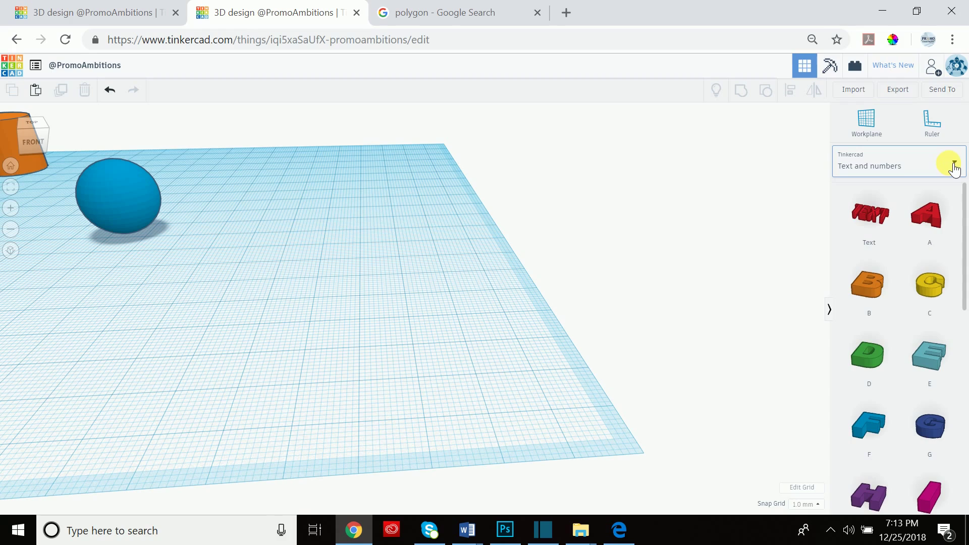
pyautogui.click(955, 165)
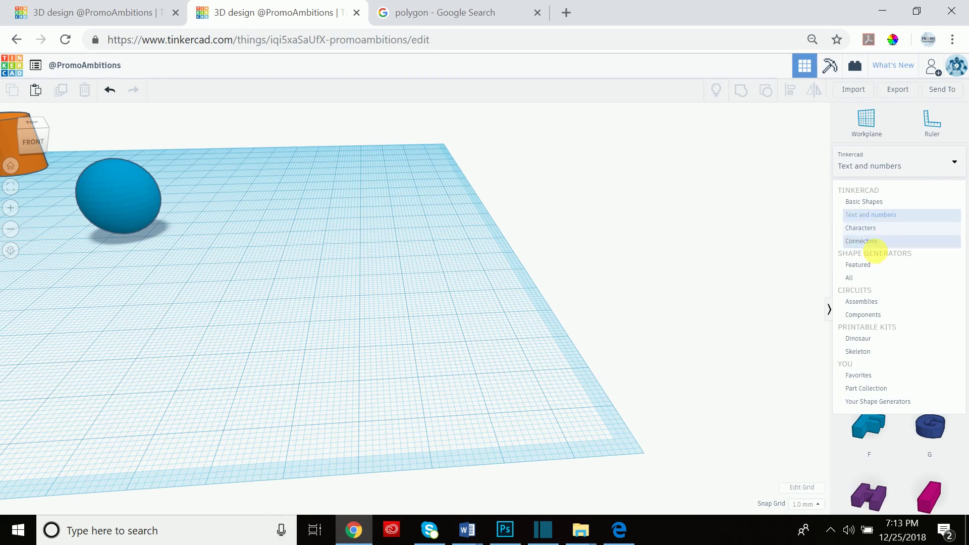
pyautogui.click(885, 203)
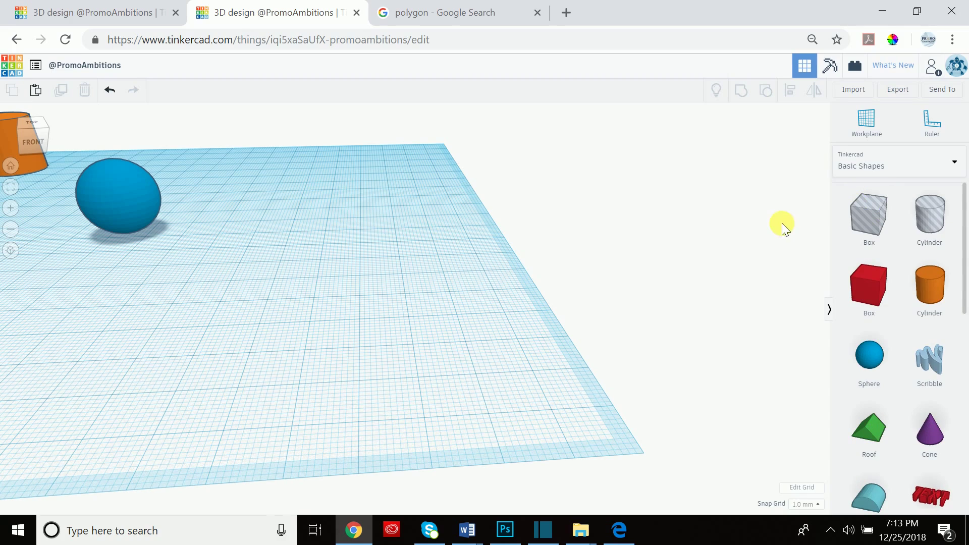
# Place a Tube from the basic shapes on the empty front area of the workplane.
pyautogui.scroll(-3, 889, 310)
pyautogui.scroll(-5, 898, 314)
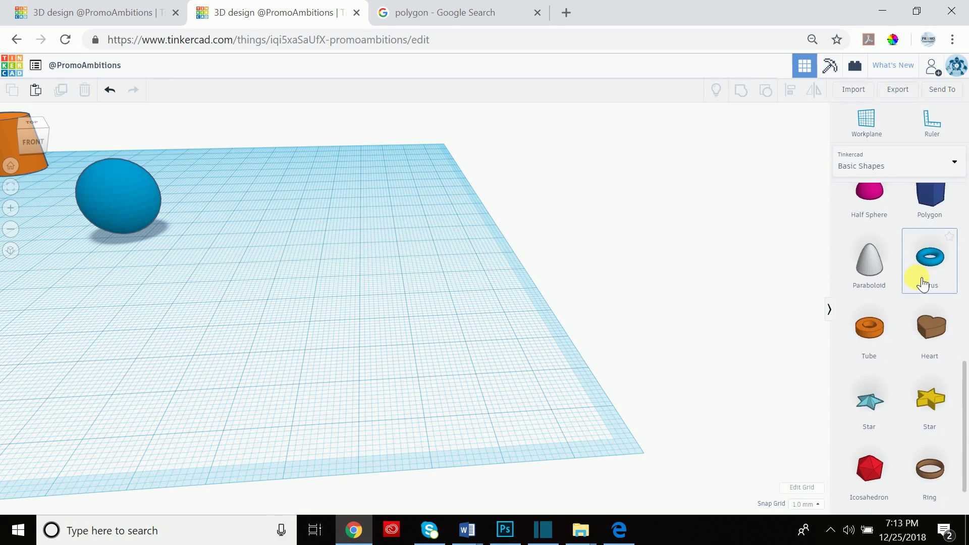
pyautogui.moveTo(889, 327); pyautogui.dragTo(438, 392)
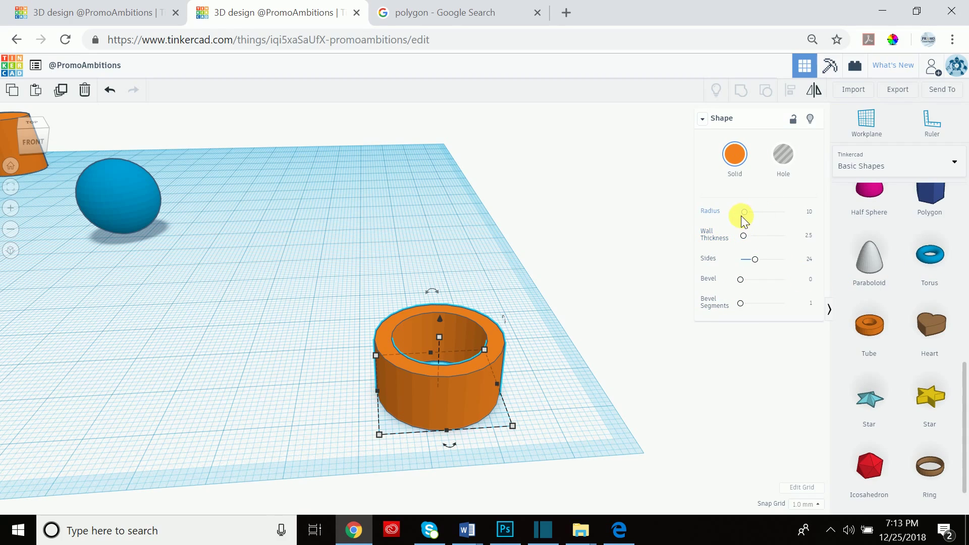
# Set the tube's radius to 15.6, wall thickness to 5.08 and sides to 64, trying 9 sides first.
pyautogui.moveTo(751, 217); pyautogui.dragTo(744, 263)
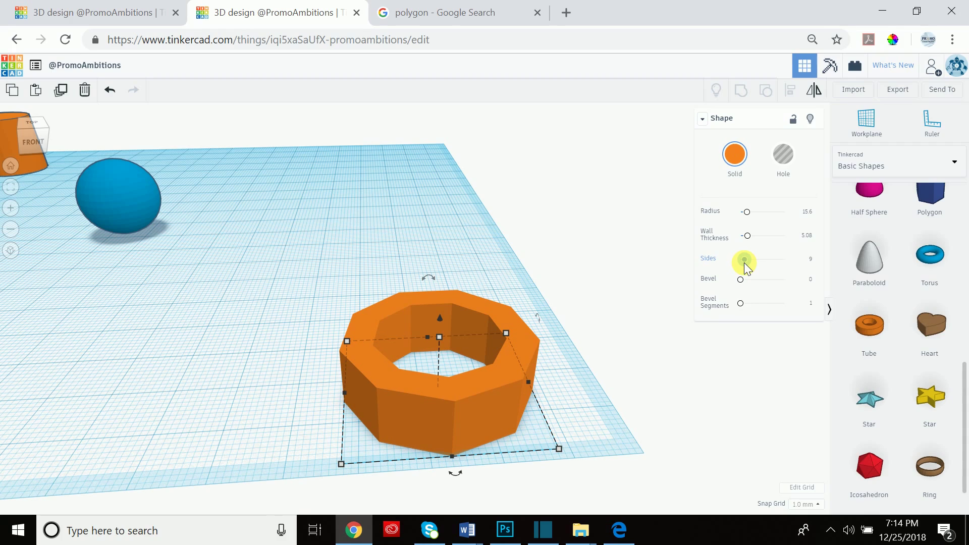
pyautogui.moveTo(745, 264); pyautogui.dragTo(837, 256)
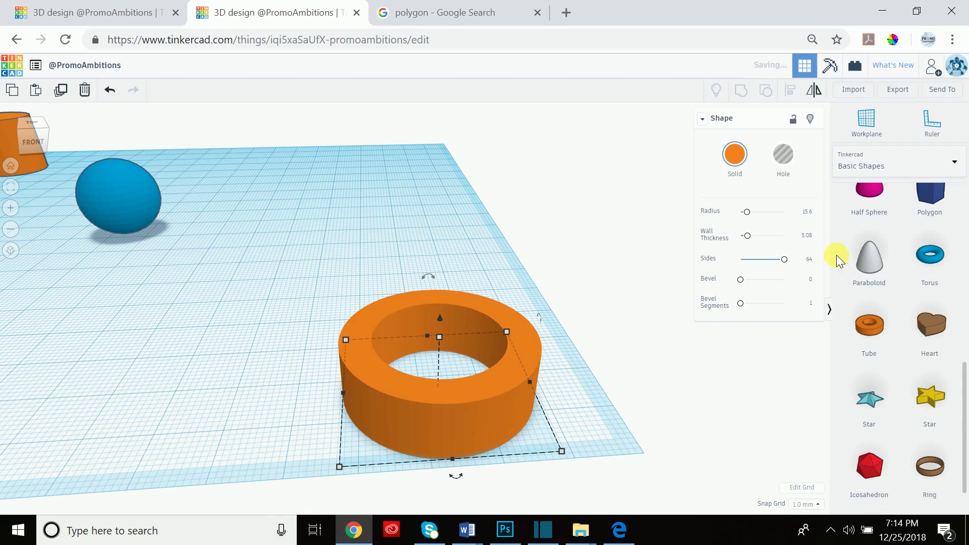
# Round the tube's edges with a bevel of 1.98 and 4 bevel segments, viewing it from the side.
pyautogui.click(745, 279)
pyautogui.moveTo(749, 282)
pyautogui.mouseDown()
pyautogui.moveTo(768, 282)
pyautogui.moveTo(727, 278)
pyautogui.moveTo(758, 277)
pyautogui.mouseUp()
pyautogui.scroll(3, 516, 393)
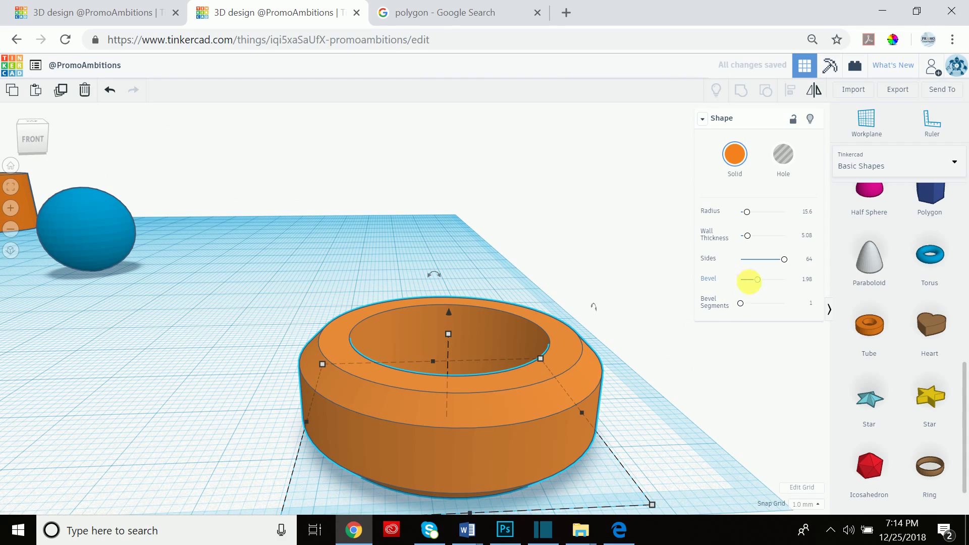
pyautogui.click(740, 303)
pyautogui.moveTo(750, 309); pyautogui.dragTo(755, 305)
pyautogui.moveTo(638, 378); pyautogui.dragTo(657, 346, button='right')
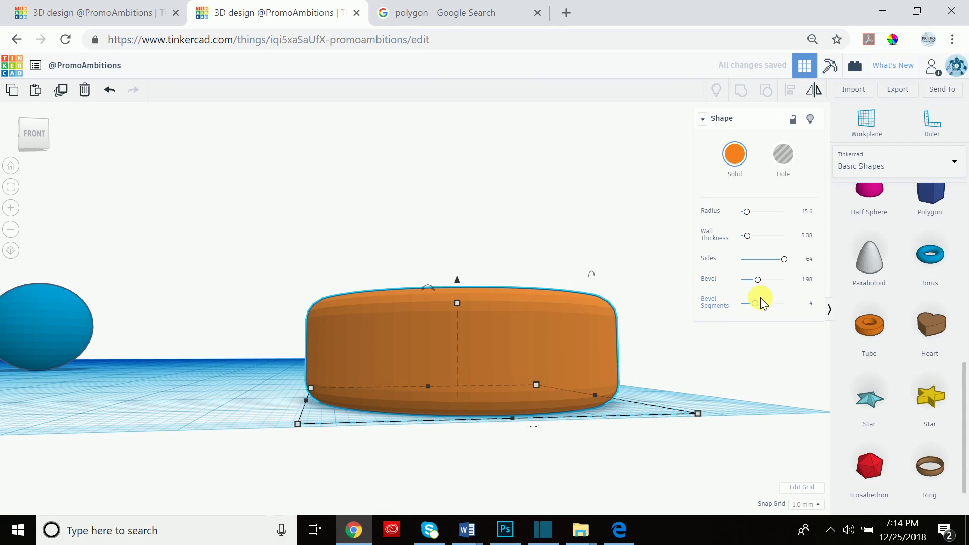
# Reduce the tube's bevel segments to 2.
pyautogui.moveTo(761, 305)
pyautogui.mouseDown()
pyautogui.moveTo(747, 305)
pyautogui.moveTo(796, 306)
pyautogui.moveTo(746, 305)
pyautogui.mouseUp()
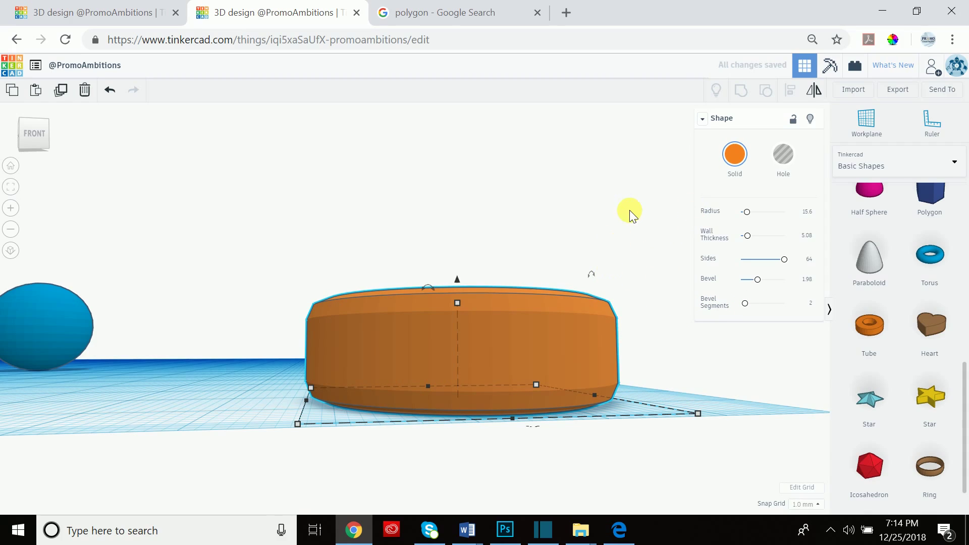
pyautogui.moveTo(629, 210); pyautogui.dragTo(603, 240, button='right')
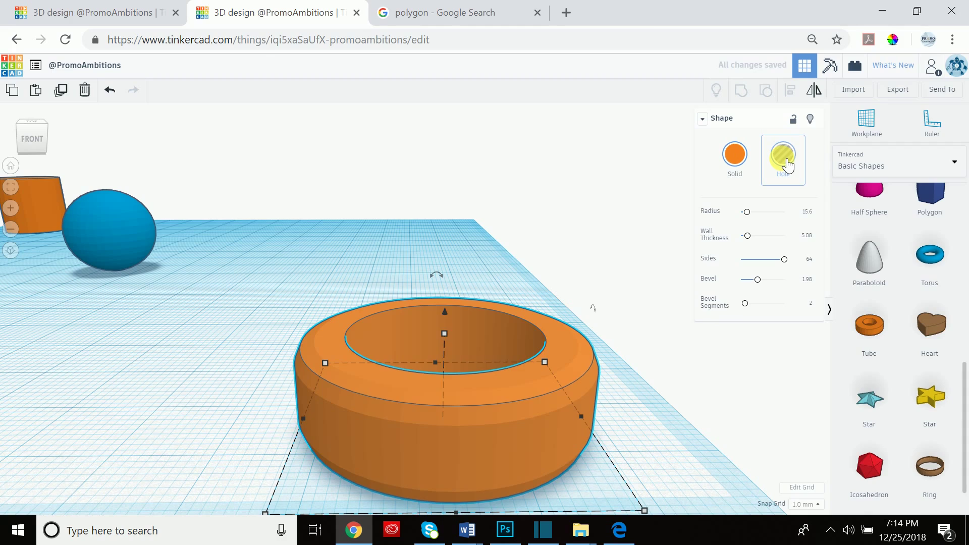
# Turn the tube into a hole and move the blue sphere so that it overlaps the tube's left side.
pyautogui.click(785, 161)
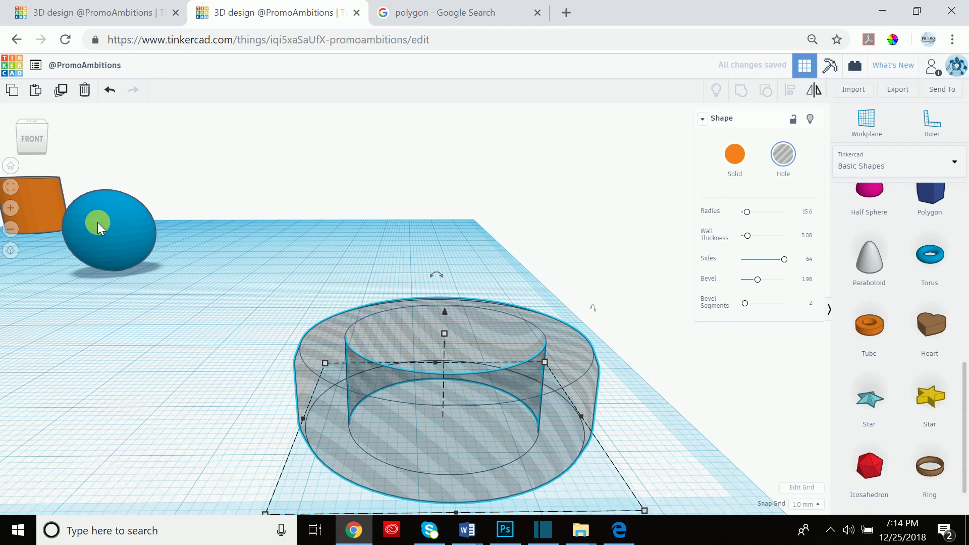
pyautogui.moveTo(111, 228); pyautogui.dragTo(325, 344)
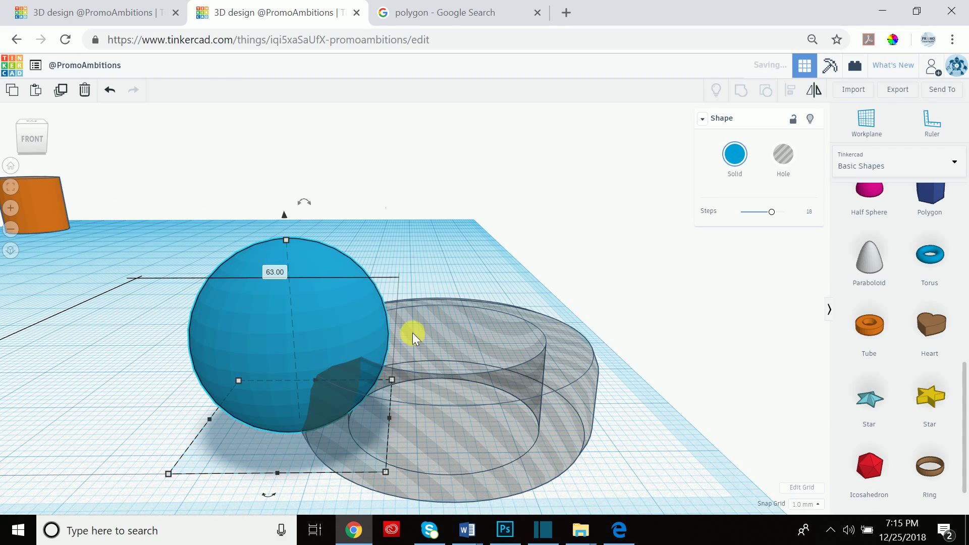
pyautogui.click(590, 239)
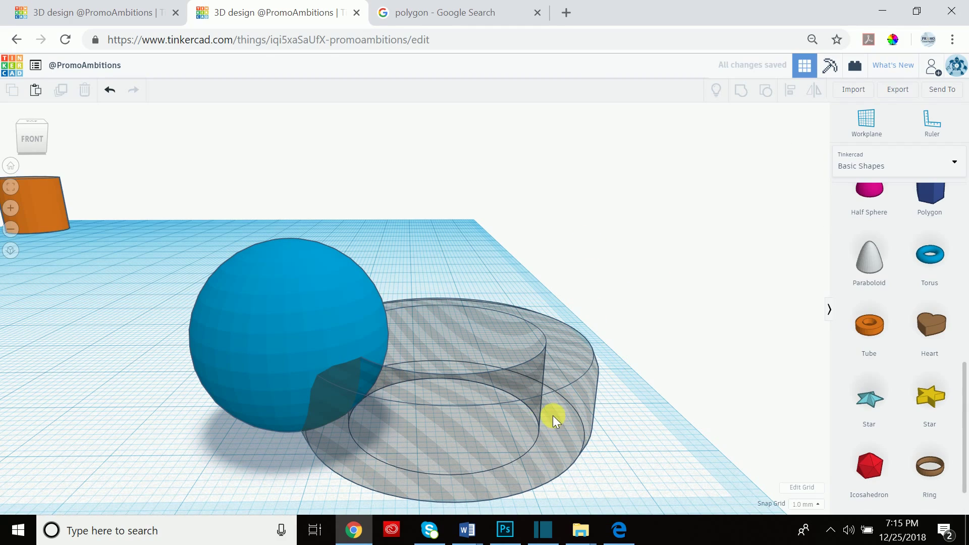
# Group the blue sphere with the hole tube to cut the tube's shape out of the sphere.
pyautogui.moveTo(162, 190); pyautogui.dragTo(575, 465)
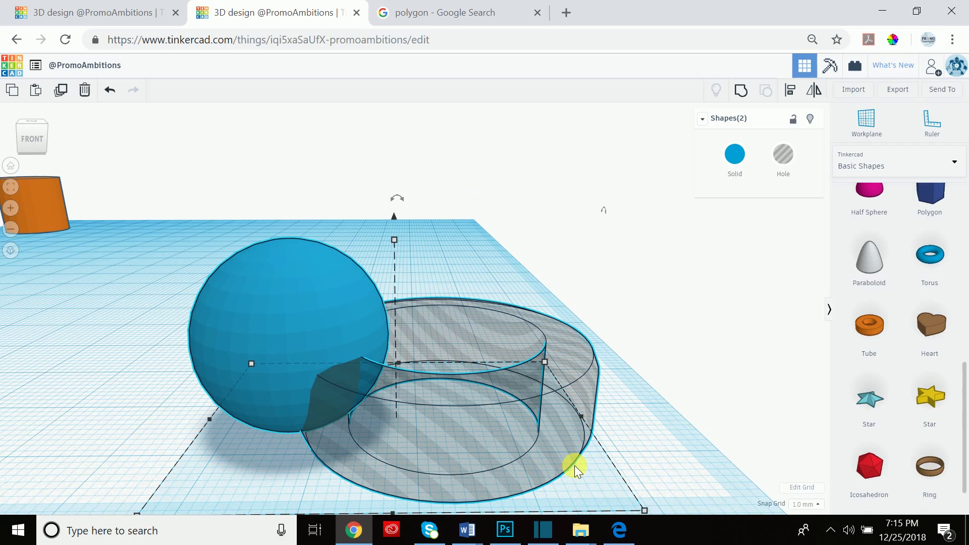
pyautogui.click(739, 93)
pyautogui.moveTo(408, 415); pyautogui.dragTo(421, 384, button='right')
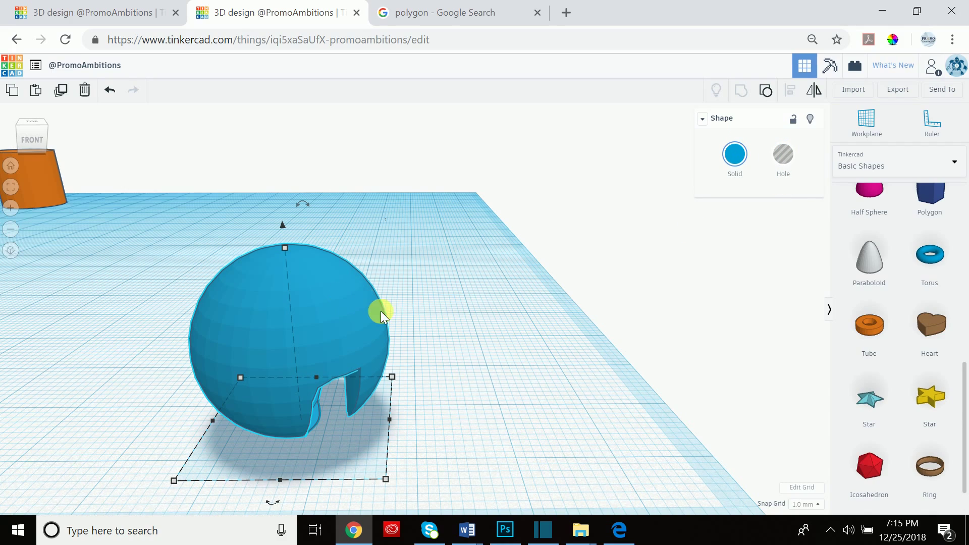
# Undo the grouping, the sphere's move and the tube's change to a hole.
pyautogui.click(112, 92)
pyautogui.click(114, 94)
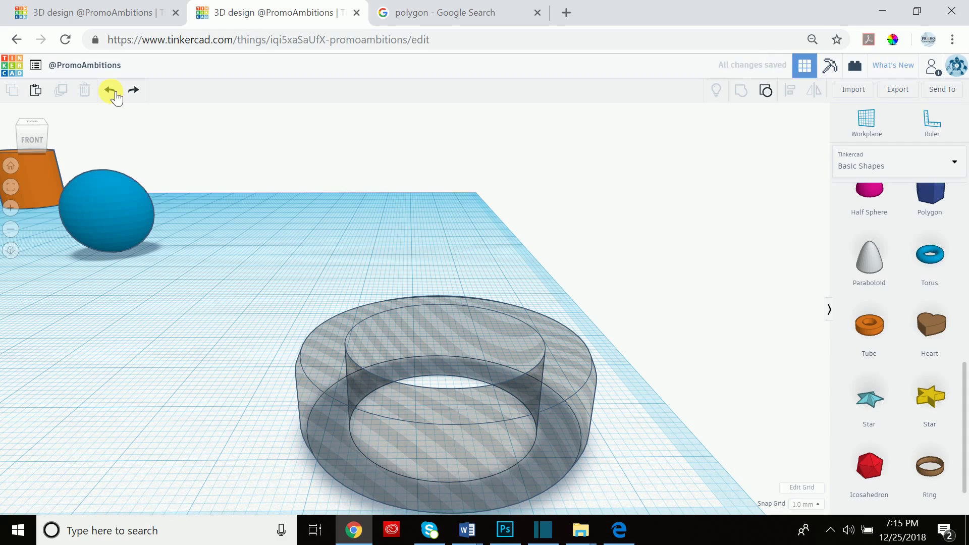
pyautogui.click(114, 94)
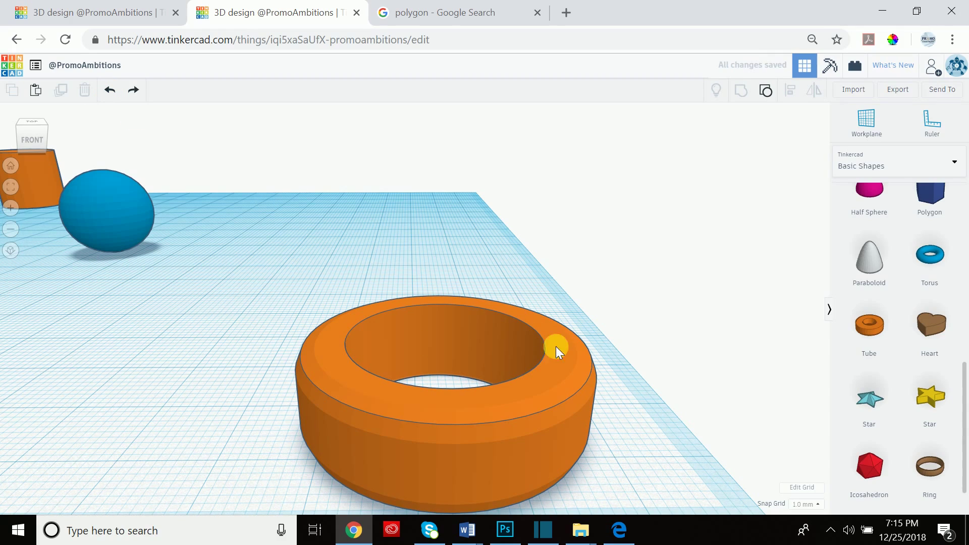
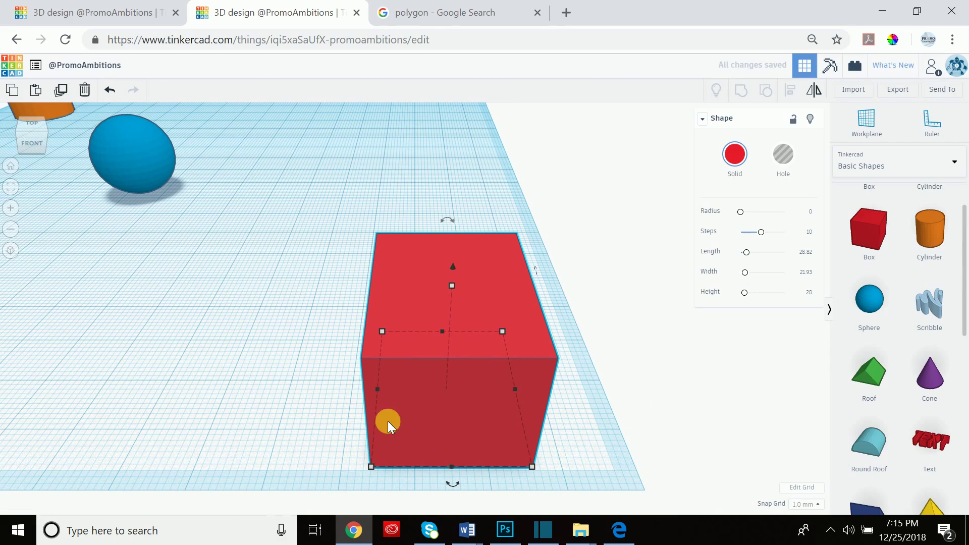
# Set the red box's height to 21.93 mm and resize its base to about 19 mm wide by 24.4 mm deep.
pyautogui.moveTo(752, 295); pyautogui.dragTo(746, 296)
pyautogui.moveTo(622, 410); pyautogui.dragTo(653, 393, button='right')
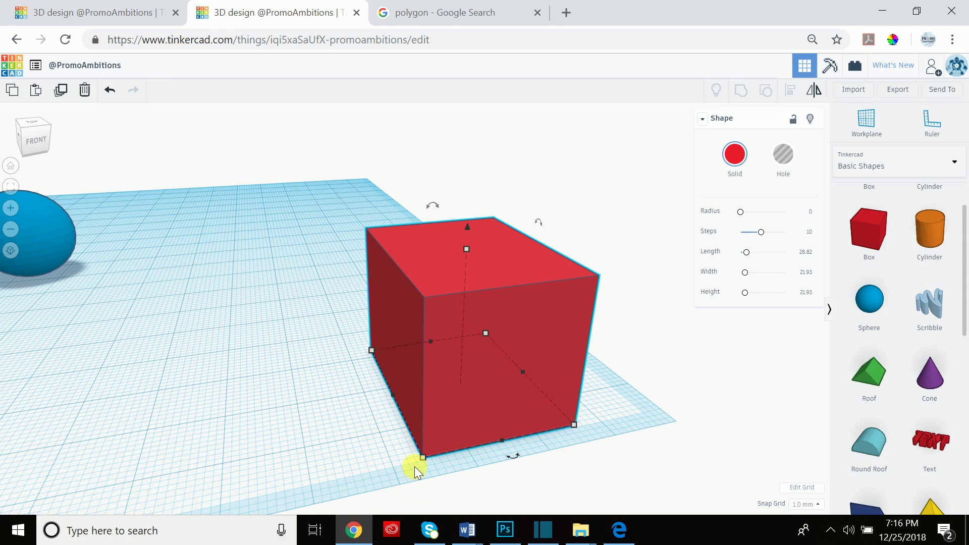
pyautogui.moveTo(422, 458); pyautogui.dragTo(420, 407)
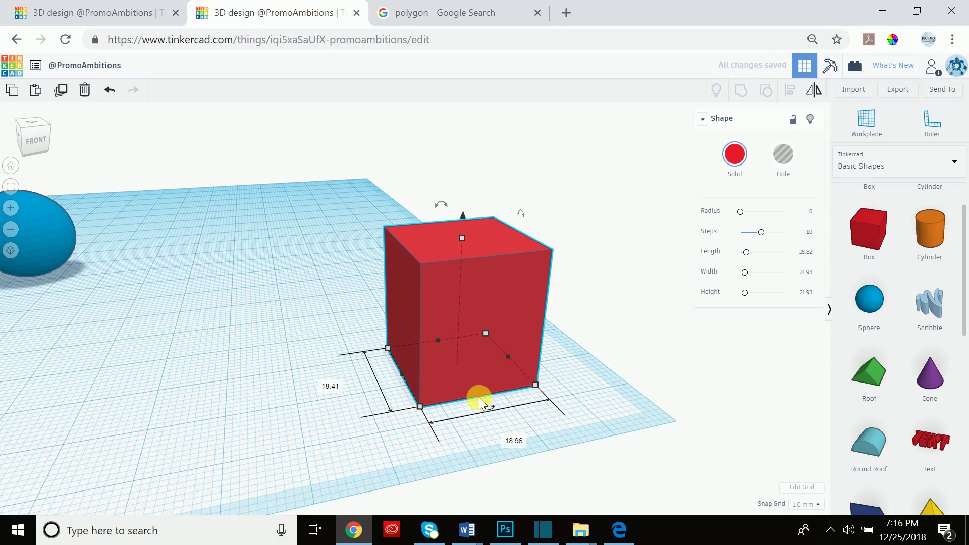
pyautogui.moveTo(480, 398); pyautogui.dragTo(470, 425)
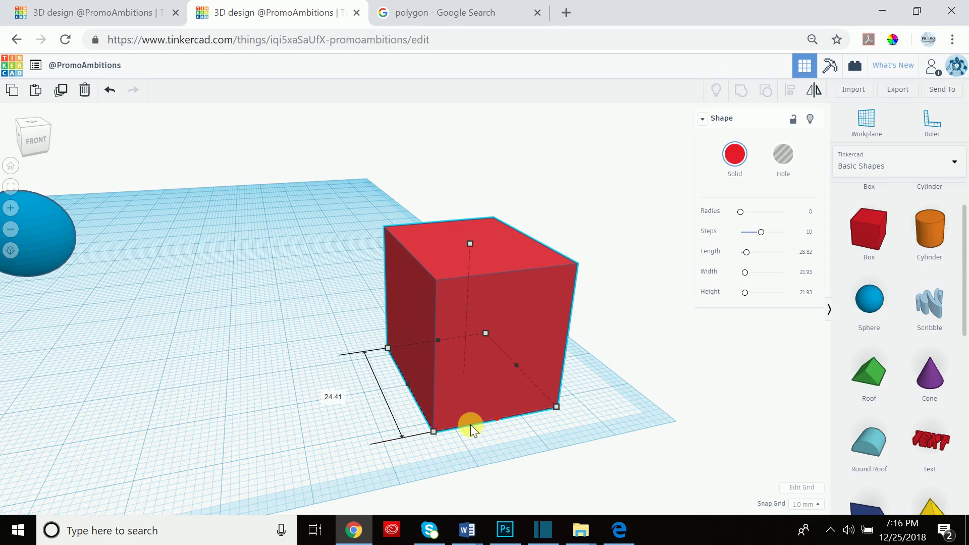
pyautogui.moveTo(471, 425)
pyautogui.mouseDown()
pyautogui.moveTo(465, 410)
pyautogui.moveTo(475, 426)
pyautogui.mouseUp()
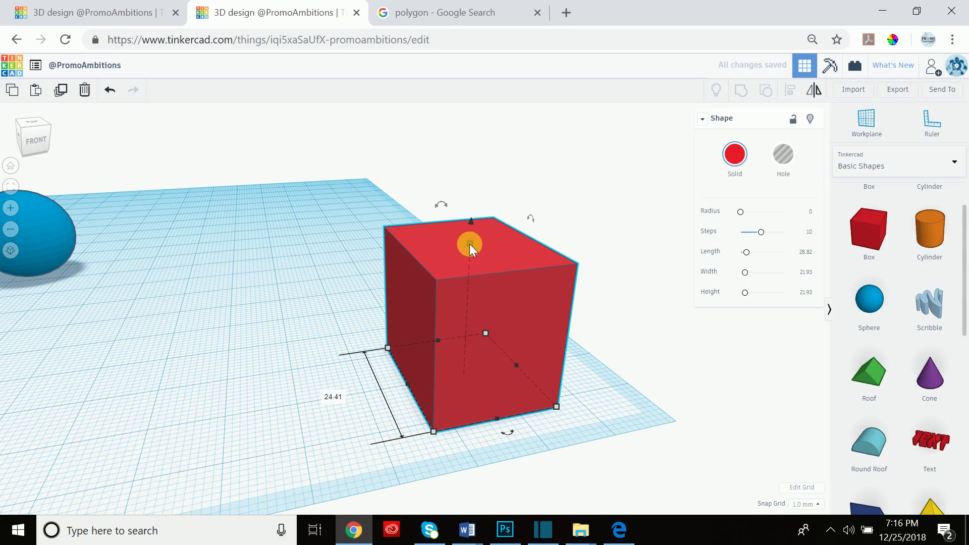
# Set the box's height to 10 mm, trying 18 mm and 17.5 mm first.
pyautogui.moveTo(469, 244); pyautogui.dragTo(466, 270)
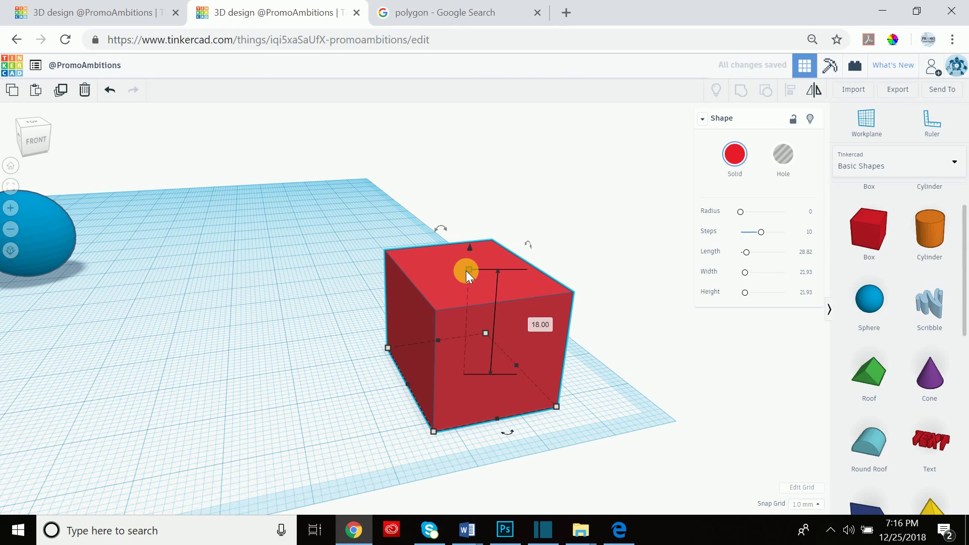
pyautogui.click(539, 324)
pyautogui.write('17.5')
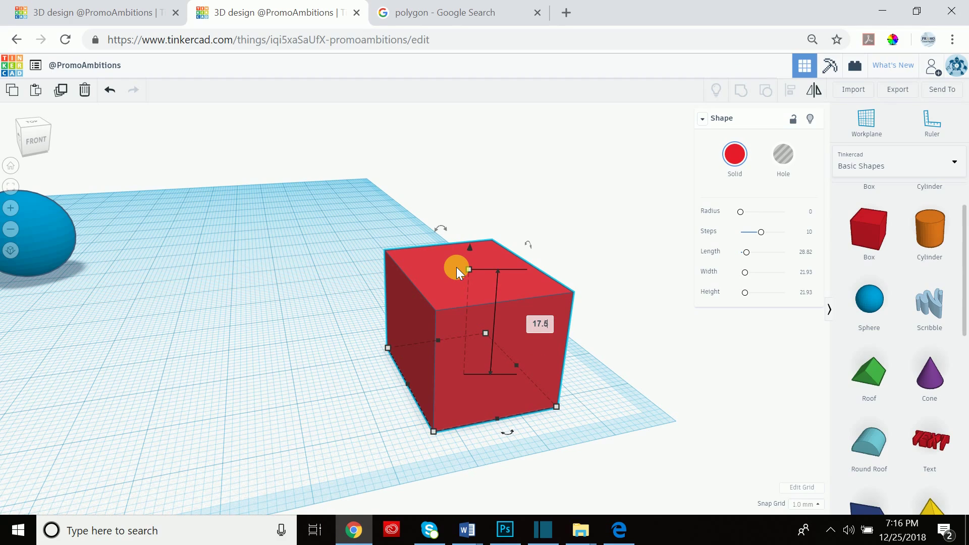
pyautogui.press('Return')
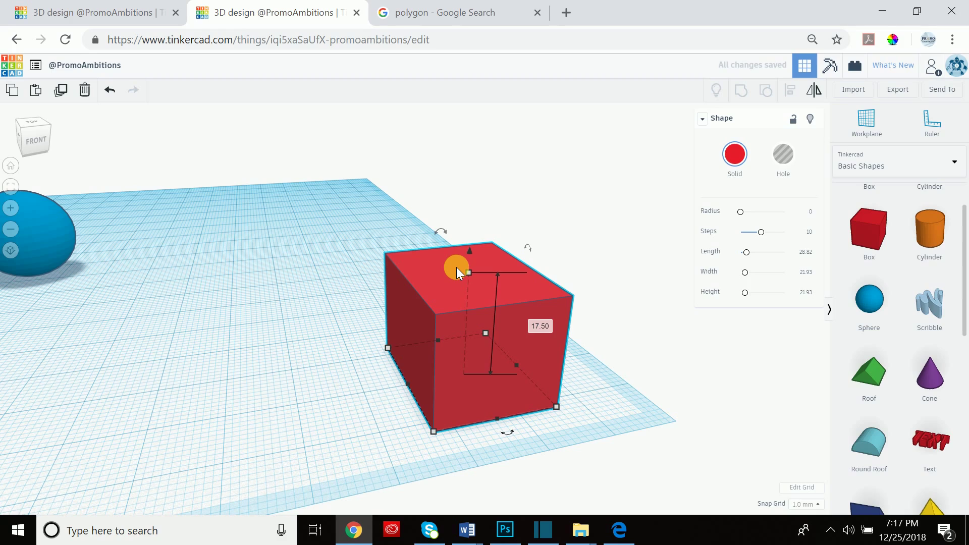
pyautogui.click(543, 328)
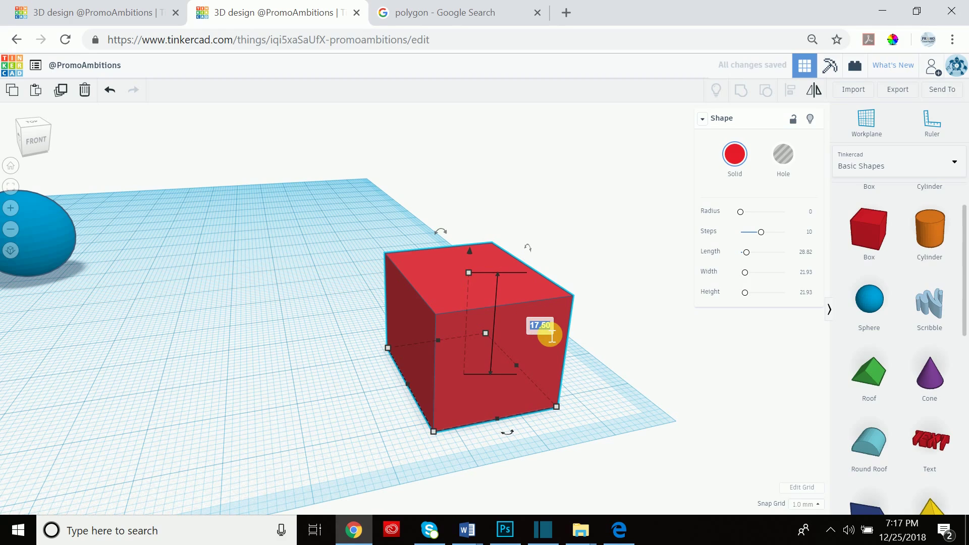
pyautogui.write('10')
pyautogui.press('Return')
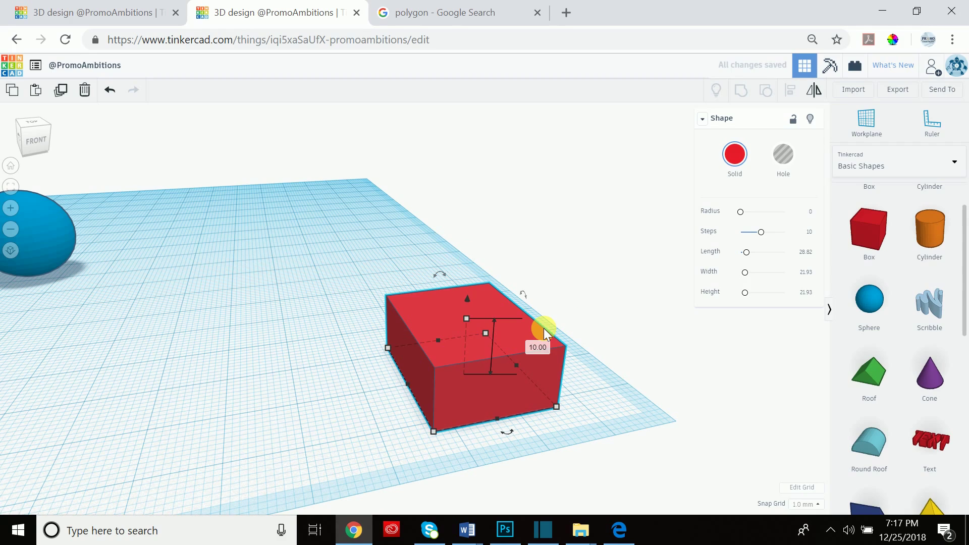
# Shrink the box's base from its front corner, setting the depth to 15 mm and the width to 20 mm.
pyautogui.moveTo(433, 433); pyautogui.dragTo(421, 402)
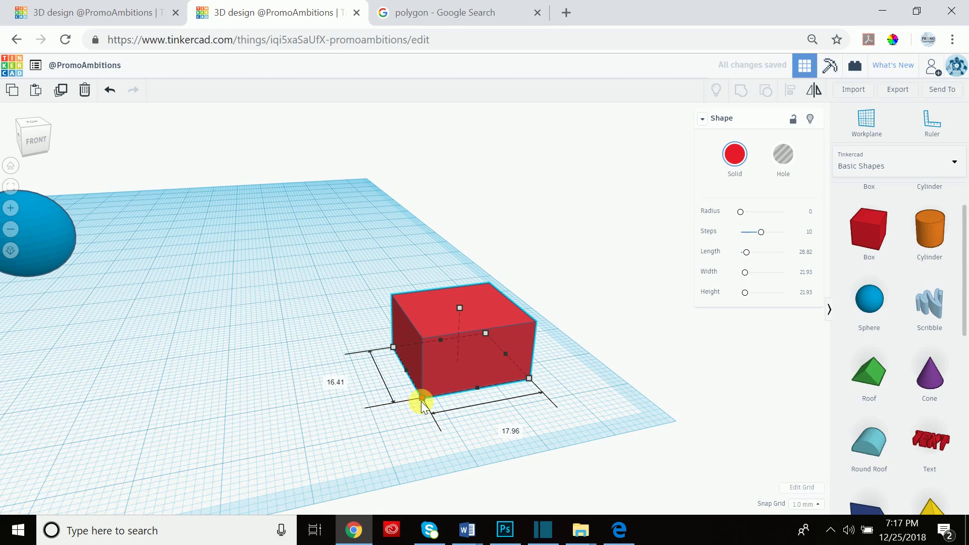
pyautogui.click(336, 382)
pyautogui.write('15')
pyautogui.press('Return')
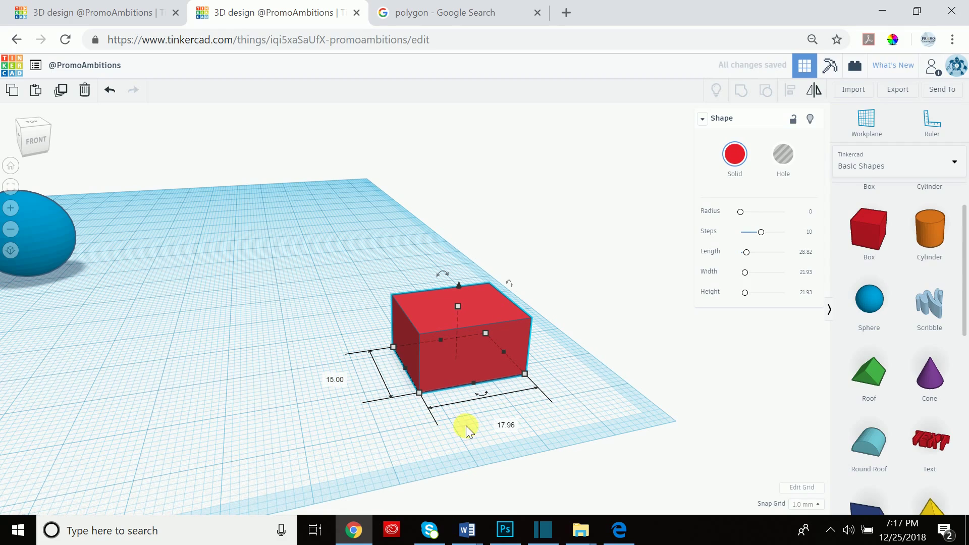
pyautogui.write('20')
pyautogui.press('Return')
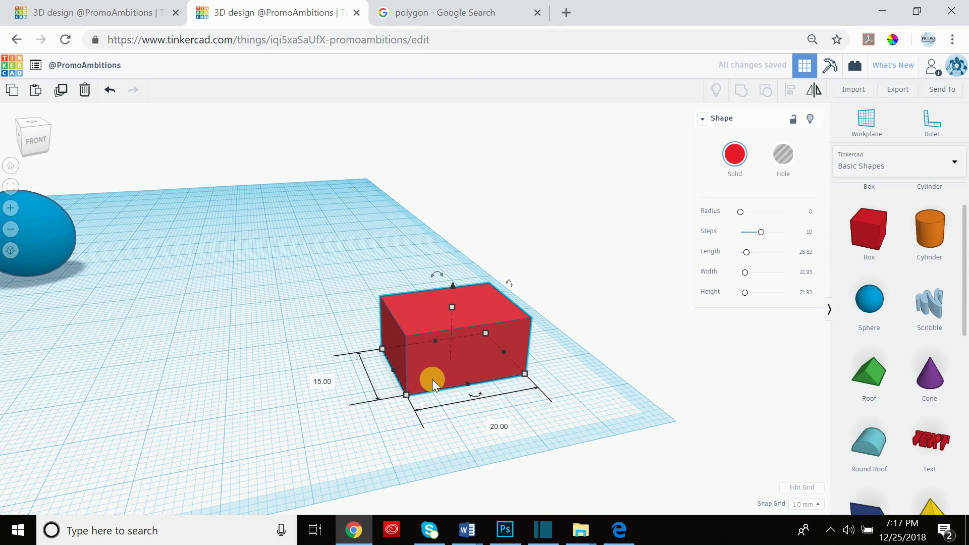
# Enlarge the box's base to about 24.9 by 19.8 mm and shrink it from the front corner to about 18.9 by 18.8 mm.
pyautogui.scroll(2, 432, 379)
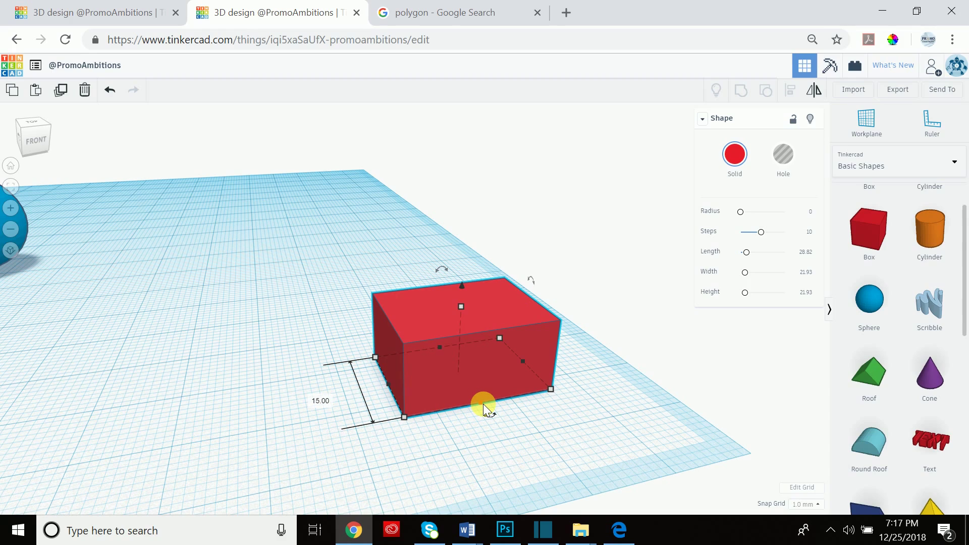
pyautogui.moveTo(480, 404)
pyautogui.mouseDown()
pyautogui.moveTo(493, 443)
pyautogui.moveTo(465, 397)
pyautogui.moveTo(495, 444)
pyautogui.moveTo(473, 410)
pyautogui.moveTo(480, 419)
pyautogui.mouseUp()
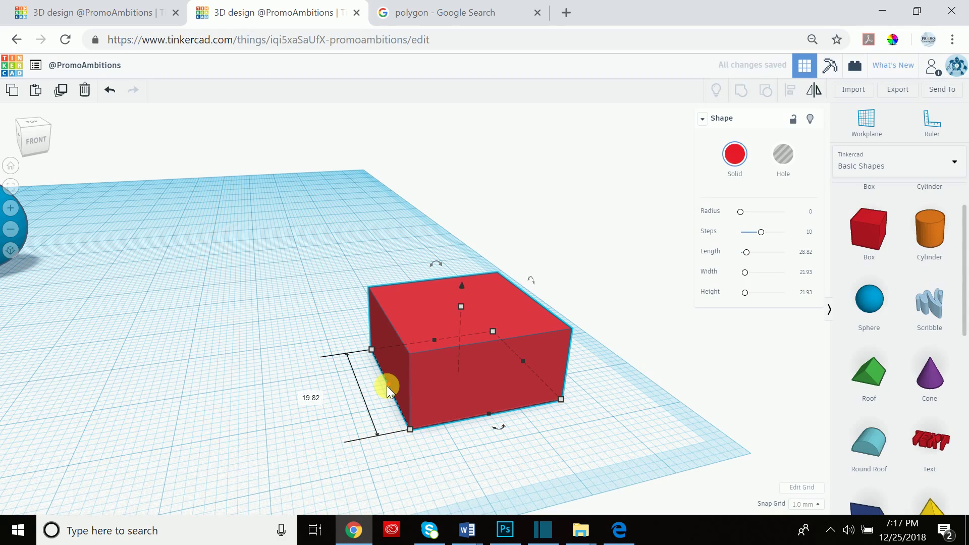
pyautogui.moveTo(387, 386)
pyautogui.mouseDown()
pyautogui.moveTo(347, 407)
pyautogui.moveTo(384, 394)
pyautogui.moveTo(355, 407)
pyautogui.moveTo(365, 386)
pyautogui.moveTo(414, 369)
pyautogui.moveTo(341, 402)
pyautogui.moveTo(396, 386)
pyautogui.moveTo(384, 390)
pyautogui.mouseUp()
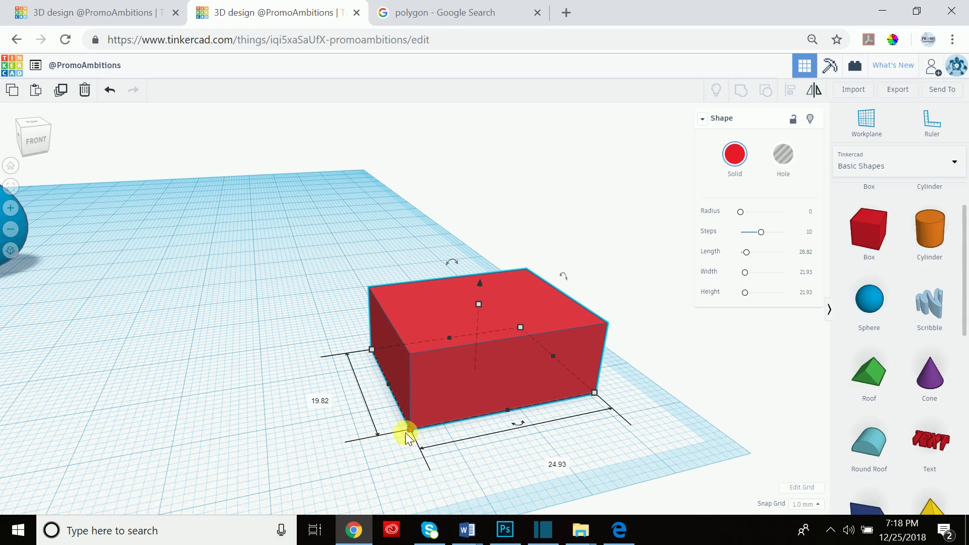
pyautogui.moveTo(405, 434); pyautogui.dragTo(457, 414)
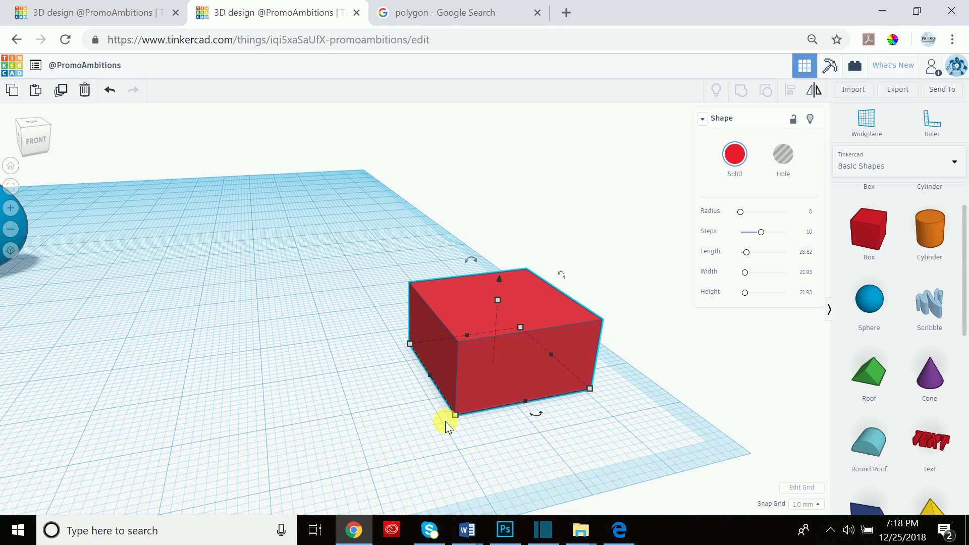
pyautogui.moveTo(454, 417)
pyautogui.mouseDown()
pyautogui.moveTo(413, 465)
pyautogui.moveTo(456, 412)
pyautogui.mouseUp()
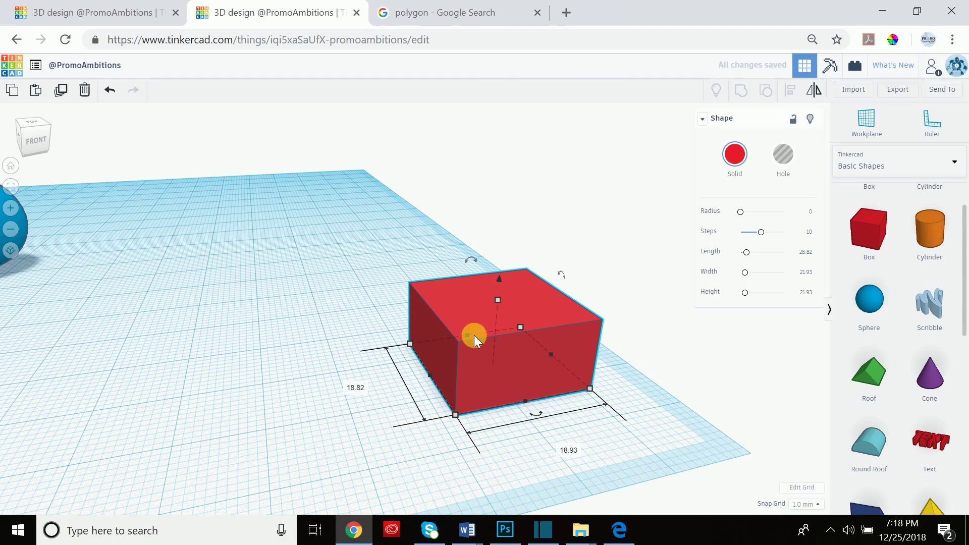
# Scale the box up proportionally, height included, to a base of about 23.9 by 23.8 mm.
pyautogui.moveTo(430, 374)
pyautogui.mouseDown()
pyautogui.moveTo(384, 394)
pyautogui.moveTo(426, 379)
pyautogui.mouseUp()
pyautogui.moveTo(493, 298)
pyautogui.mouseDown()
pyautogui.moveTo(496, 264)
pyautogui.moveTo(492, 299)
pyautogui.mouseUp()
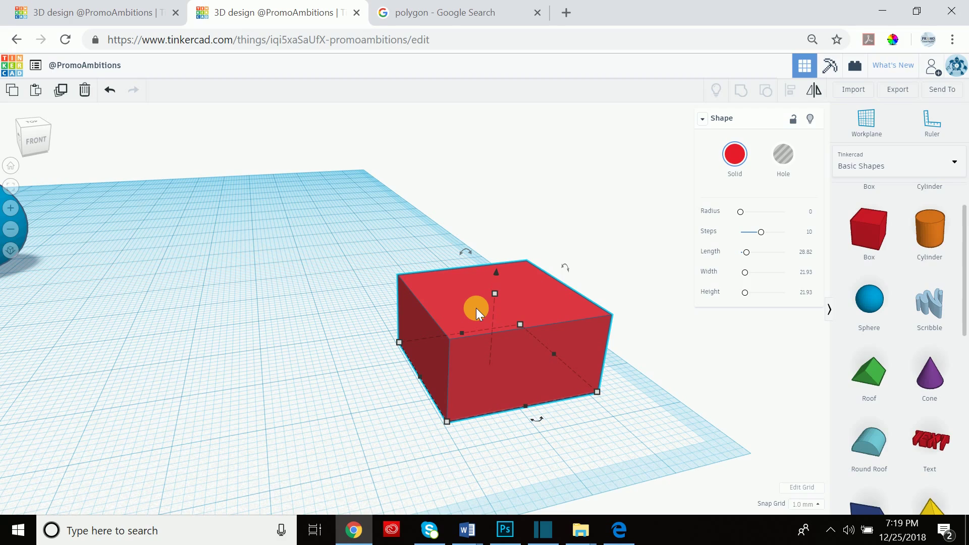
pyautogui.moveTo(453, 419)
pyautogui.mouseDown()
pyautogui.moveTo(401, 471)
pyautogui.moveTo(486, 377)
pyautogui.moveTo(420, 435)
pyautogui.moveTo(437, 429)
pyautogui.mouseUp()
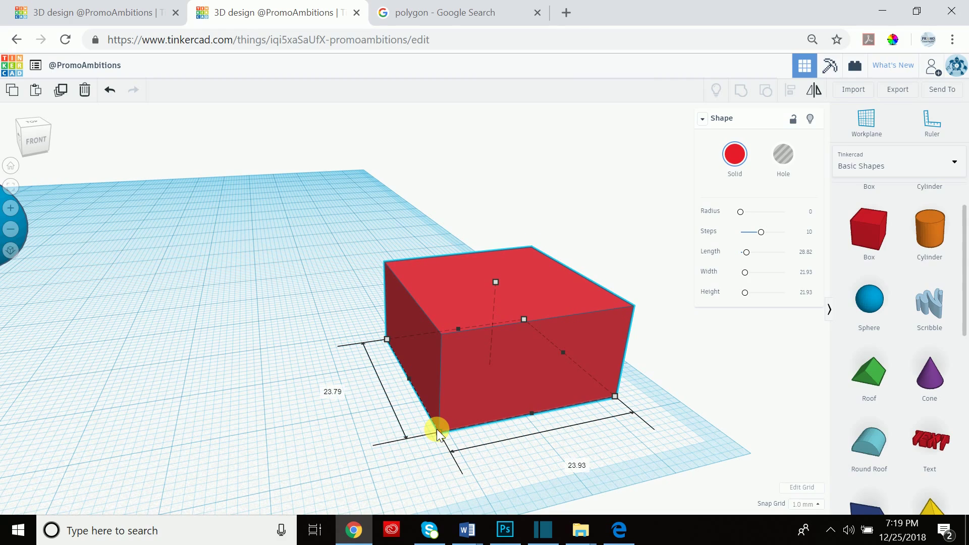
pyautogui.moveTo(437, 429); pyautogui.dragTo(437, 429)
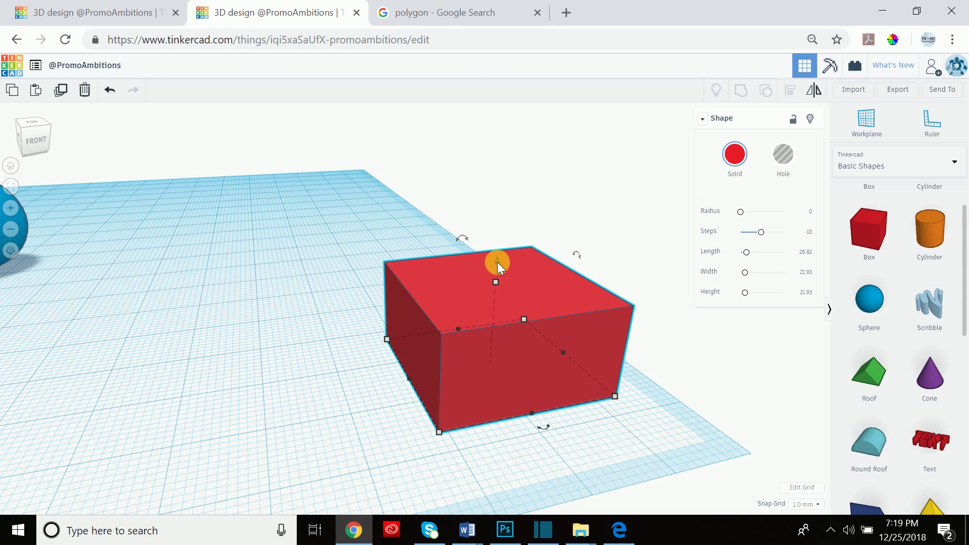
# Lower the box 3 mm below the workplane and drop it back onto the workplane.
pyautogui.moveTo(498, 263); pyautogui.dragTo(485, 286)
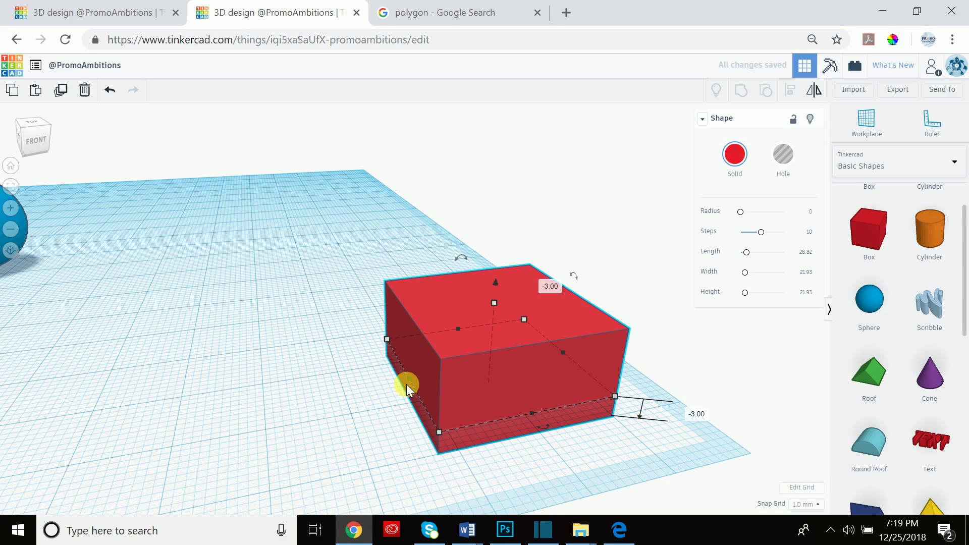
pyautogui.press('d')
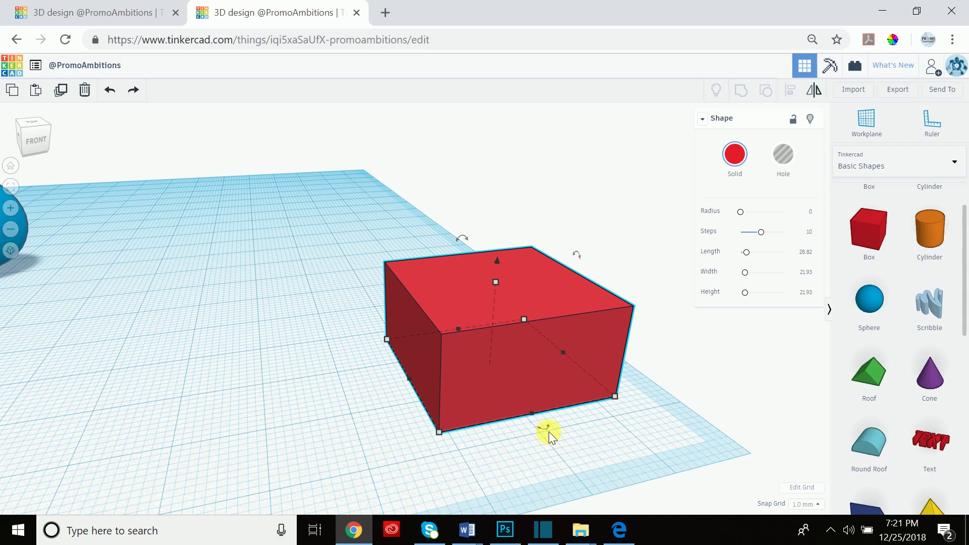
# Rotate the box about its vertical axis on the workplane.
pyautogui.moveTo(548, 430); pyautogui.dragTo(547, 428)
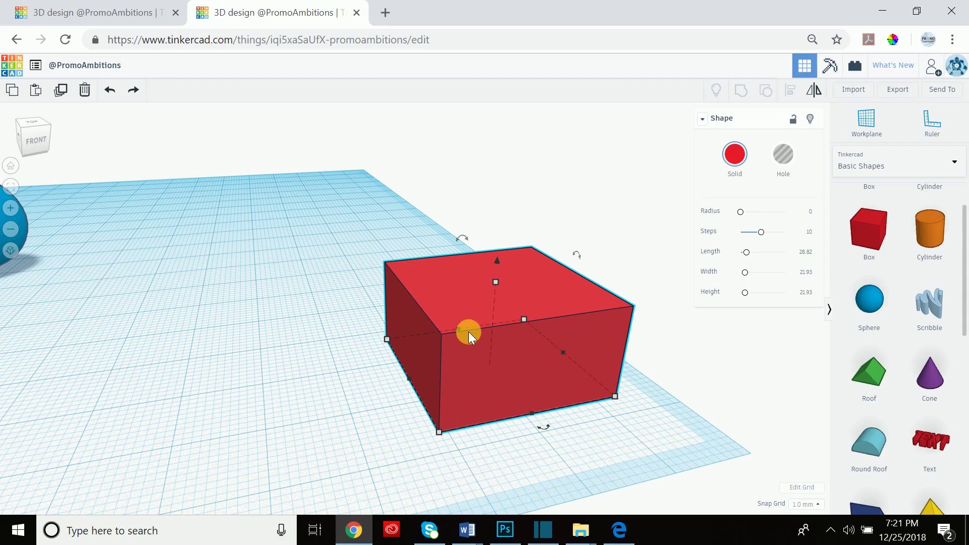
pyautogui.moveTo(456, 241)
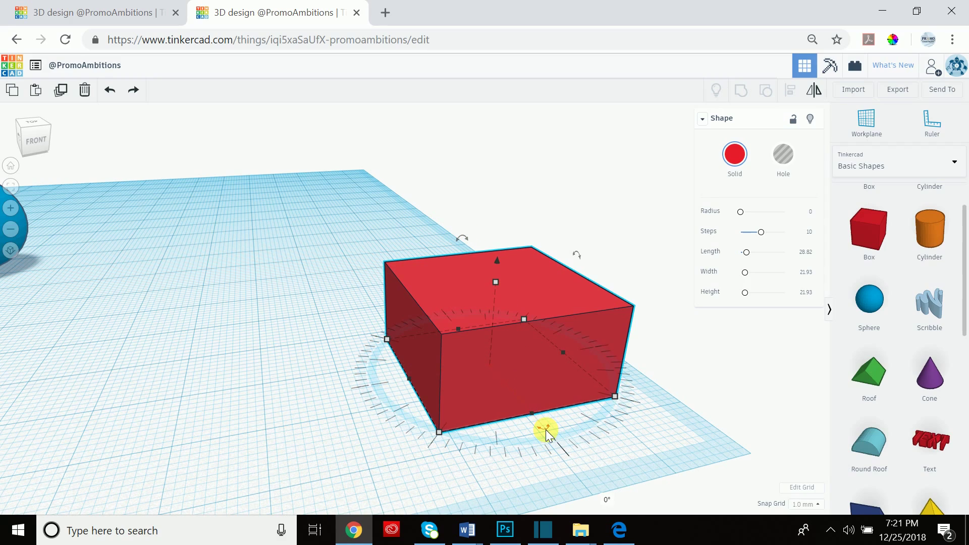
pyautogui.moveTo(550, 429); pyautogui.dragTo(410, 411)
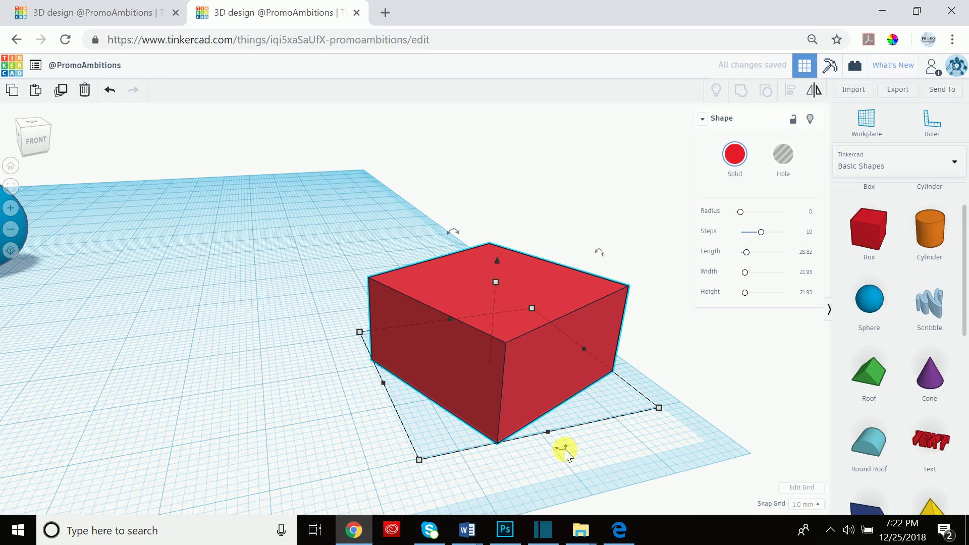
# Try rotating the box back and forth freehand about its vertical axis to different angles.
pyautogui.moveTo(568, 446)
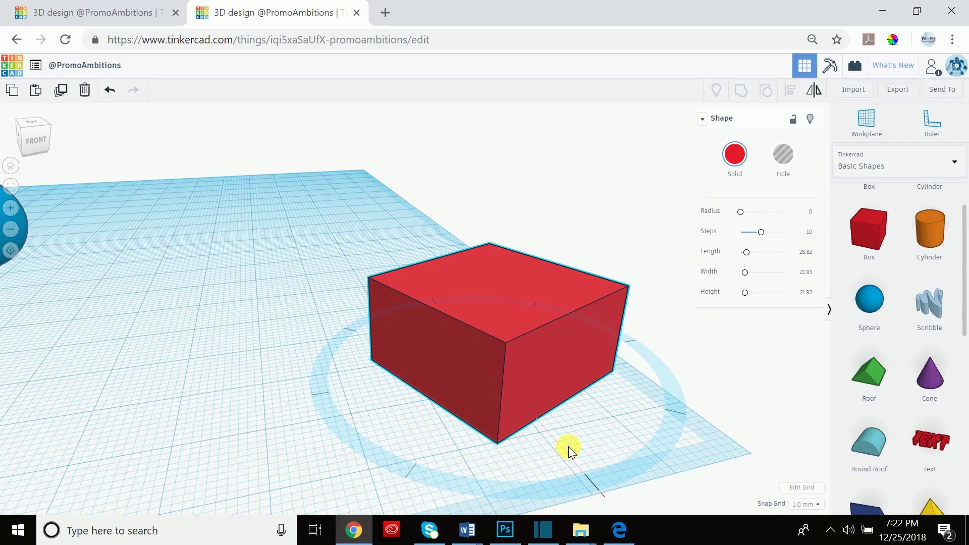
pyautogui.moveTo(623, 414); pyautogui.dragTo(426, 456)
pyautogui.moveTo(364, 425); pyautogui.dragTo(568, 452)
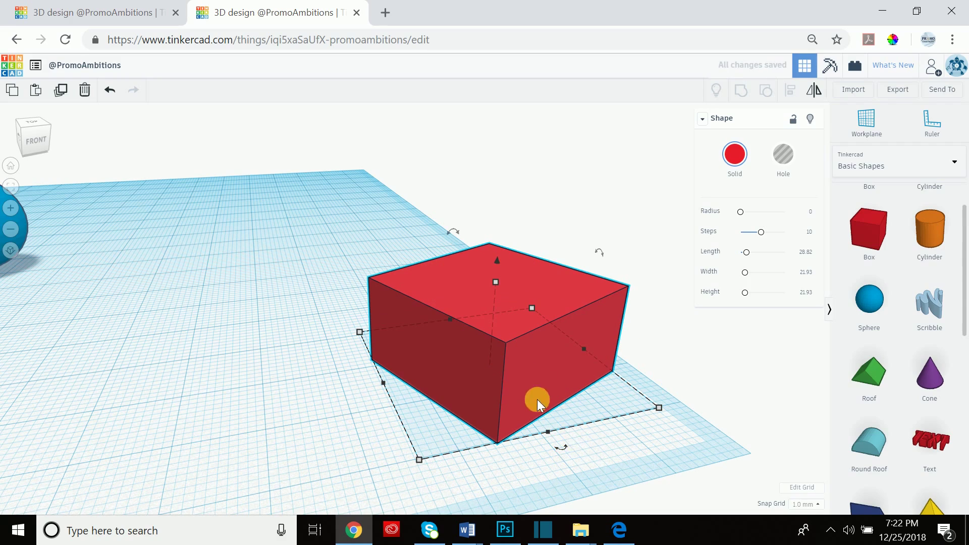
pyautogui.moveTo(564, 450); pyautogui.dragTo(657, 441)
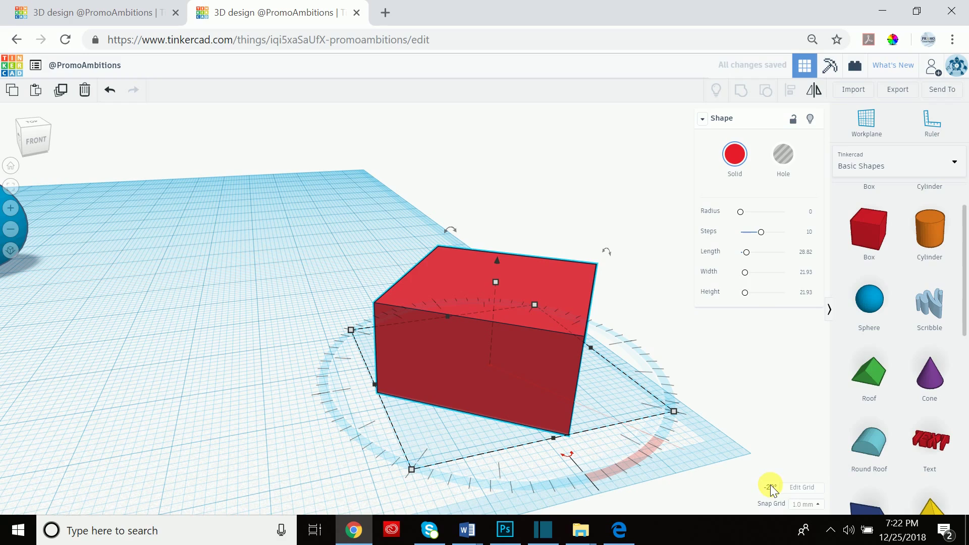
pyautogui.moveTo(759, 471); pyautogui.dragTo(660, 435, button='right')
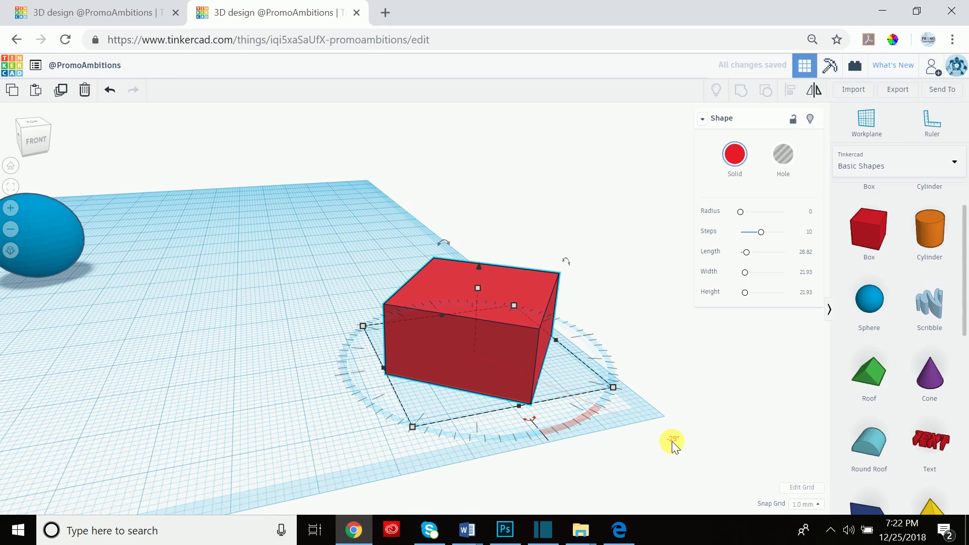
# Enter an exact rotation of 20° about the box's vertical axis and change it to 40°.
pyautogui.click(672, 440)
pyautogui.write('20')
pyautogui.press('Return')
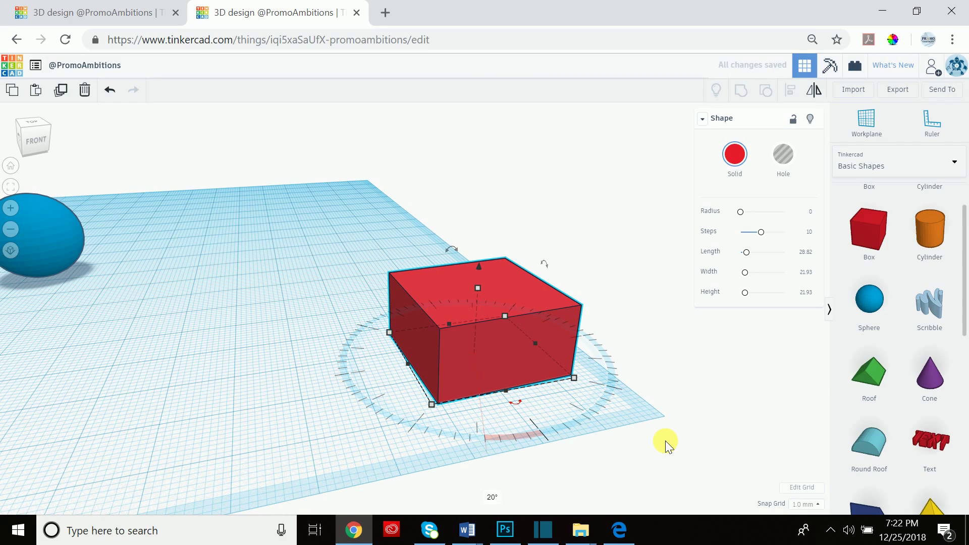
pyautogui.click(493, 497)
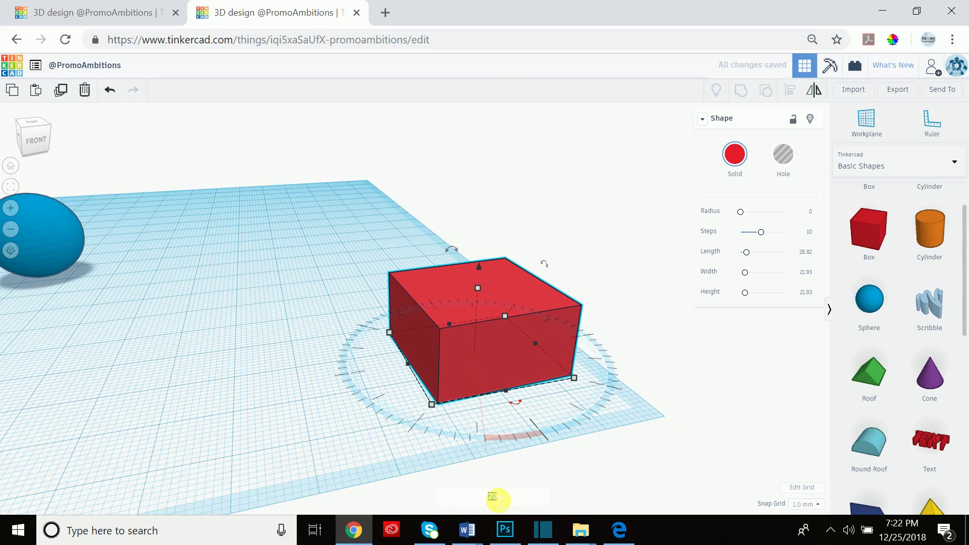
pyautogui.write('40')
pyautogui.press('Return')
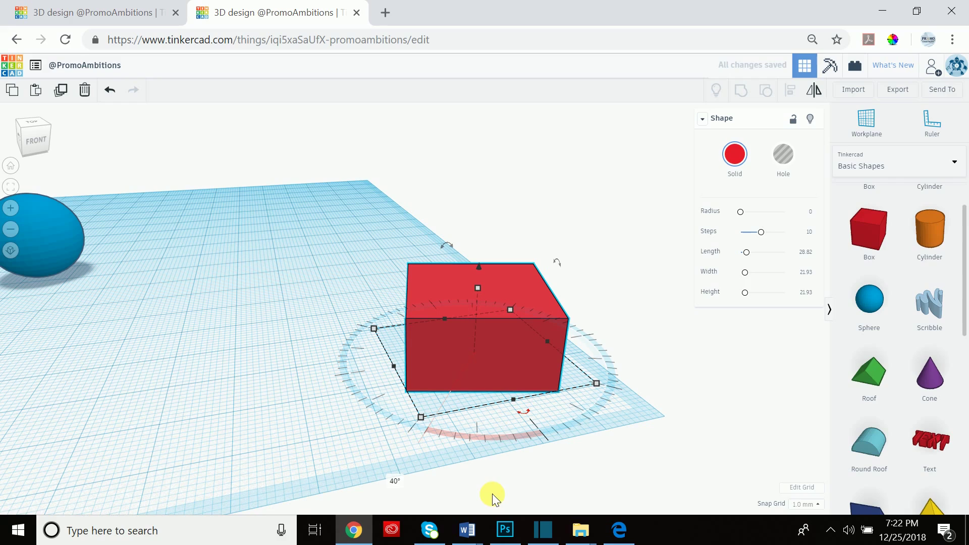
# Turn the box freehand about its vertical axis and tilt it around its horizontal axes.
pyautogui.moveTo(531, 414); pyautogui.dragTo(499, 369)
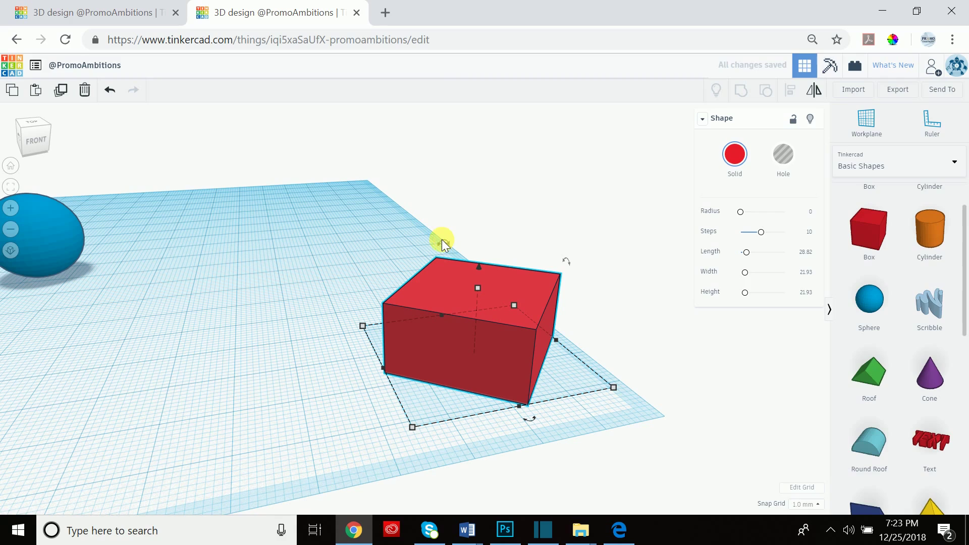
pyautogui.moveTo(566, 263); pyautogui.dragTo(595, 308)
pyautogui.moveTo(454, 184); pyautogui.dragTo(430, 203)
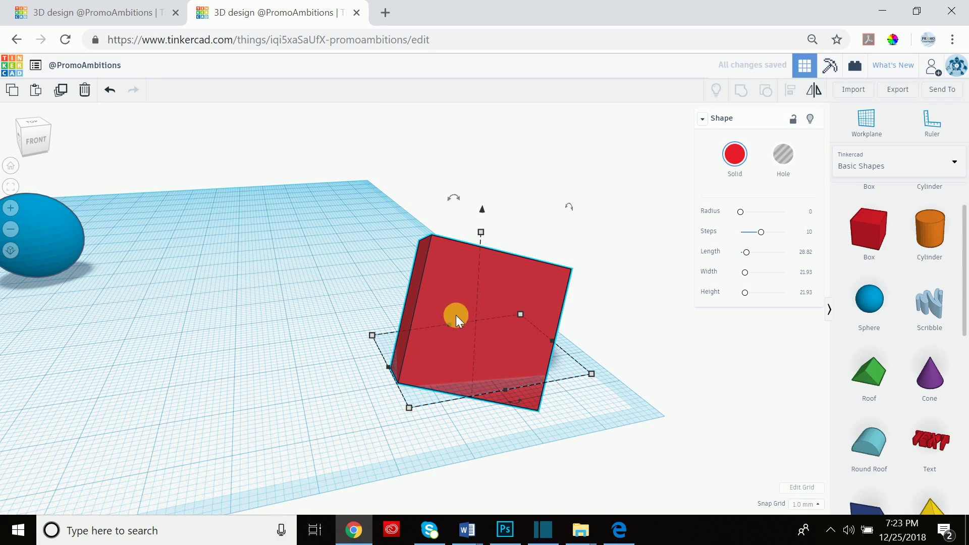
# Increase the tilted box's Height parameter to about 33.42 and reduce its overall vertical size slightly.
pyautogui.moveTo(372, 335)
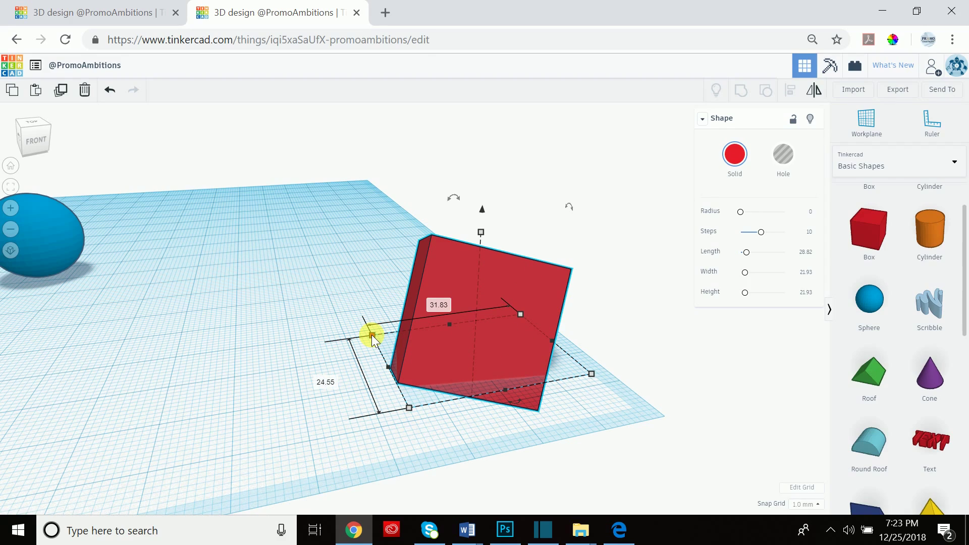
pyautogui.click(473, 317)
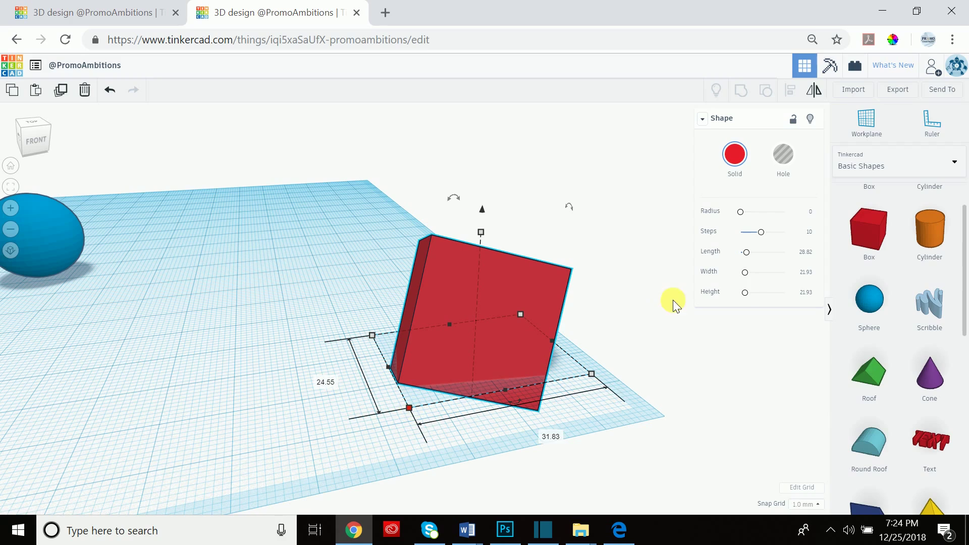
pyautogui.moveTo(746, 293); pyautogui.dragTo(727, 311)
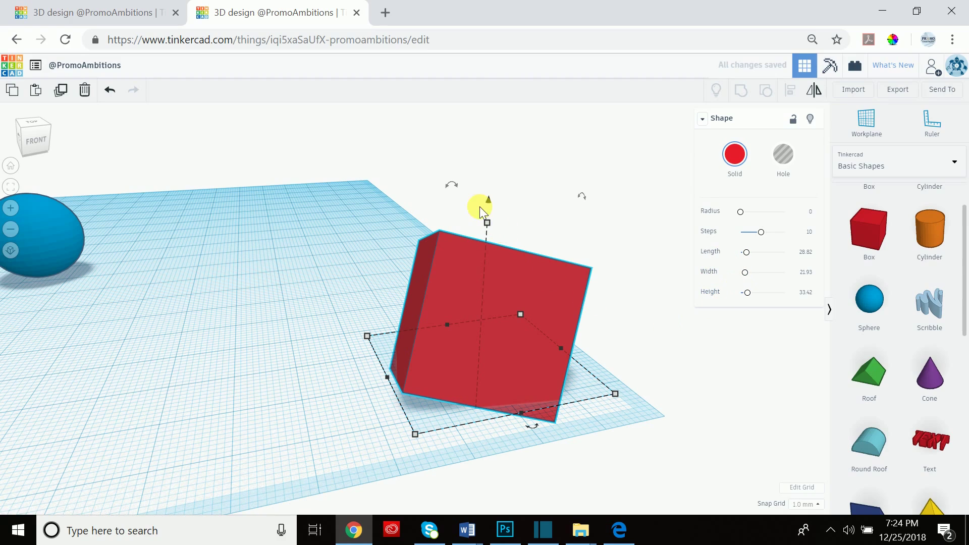
pyautogui.moveTo(449, 183)
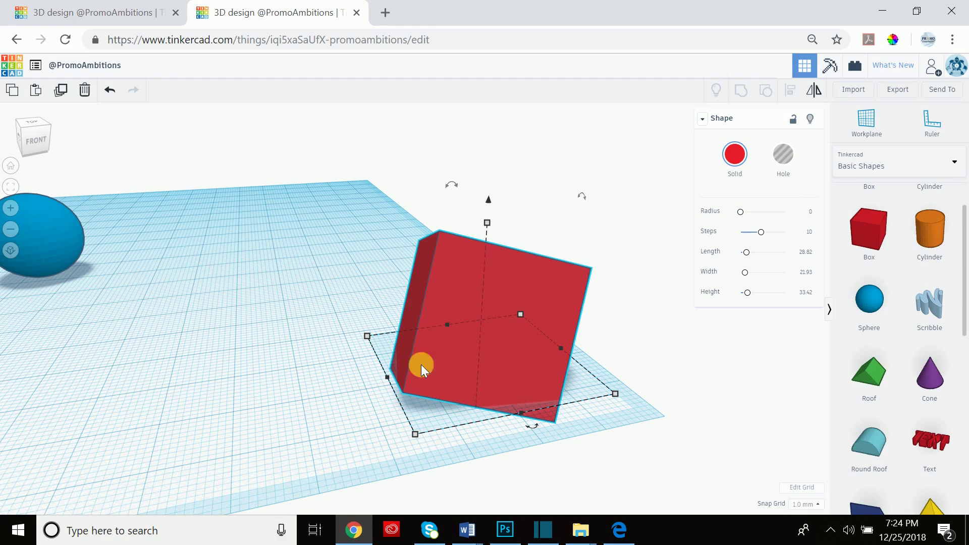
pyautogui.moveTo(488, 224)
pyautogui.mouseDown()
pyautogui.moveTo(490, 259)
pyautogui.moveTo(489, 231)
pyautogui.mouseUp()
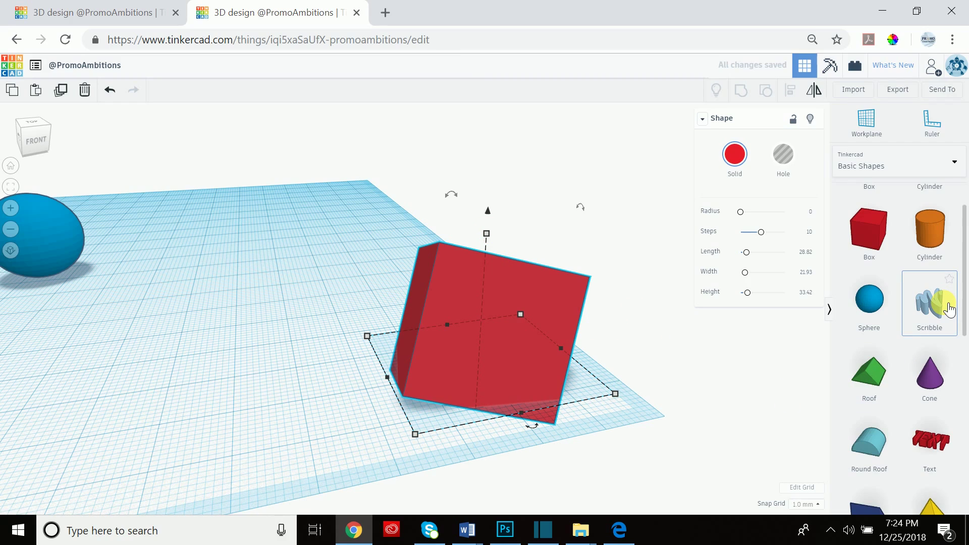
# Add a Scribble shape and draw a closed boot-like outline with a small solid blob inside it.
pyautogui.moveTo(949, 309)
pyautogui.mouseDown()
pyautogui.moveTo(655, 287)
pyautogui.moveTo(486, 252)
pyautogui.moveTo(271, 313)
pyautogui.moveTo(223, 338)
pyautogui.moveTo(234, 350)
pyautogui.mouseUp()
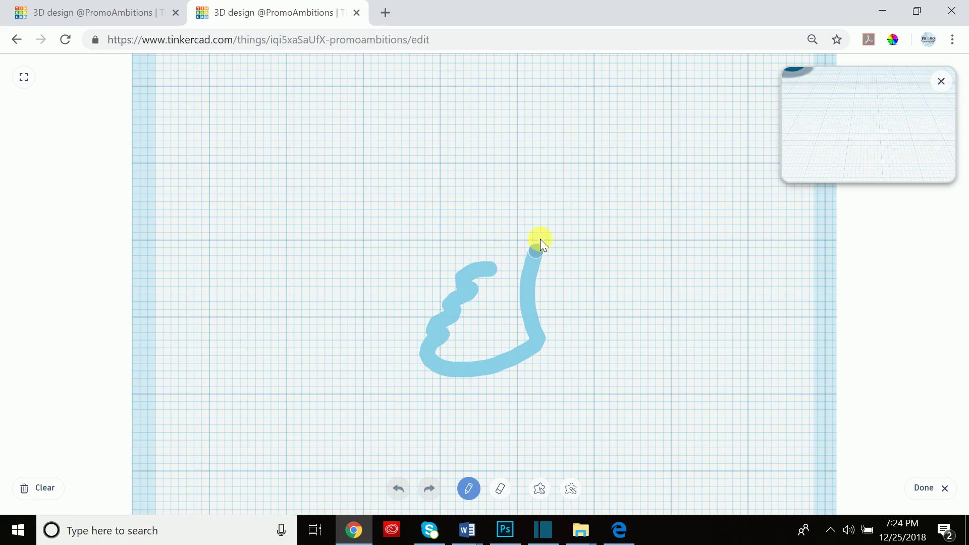
pyautogui.moveTo(503, 265); pyautogui.dragTo(498, 267)
pyautogui.moveTo(491, 301); pyautogui.dragTo(501, 348)
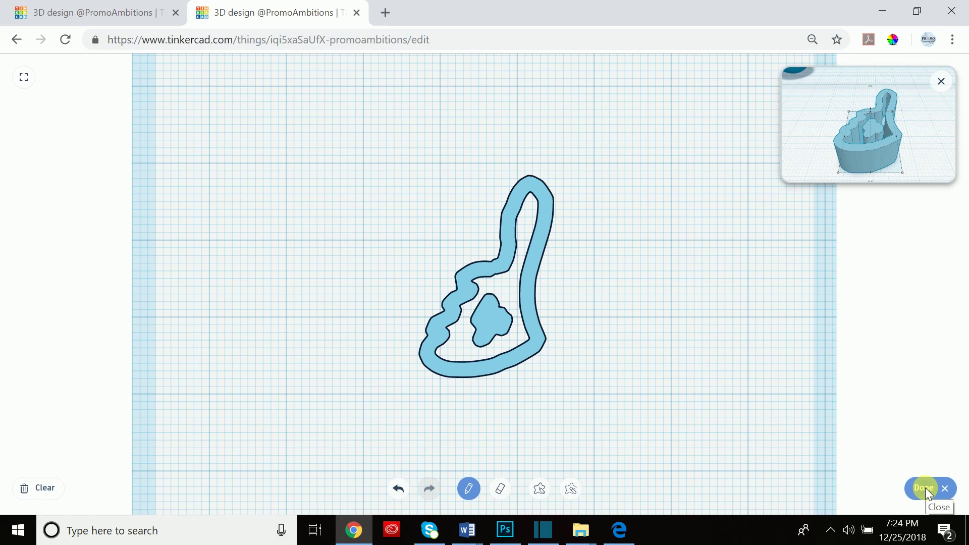
# Erase the lower-right corner of the scribble outline, redraw the missing piece freehand and finish the drawing.
pyautogui.click(499, 490)
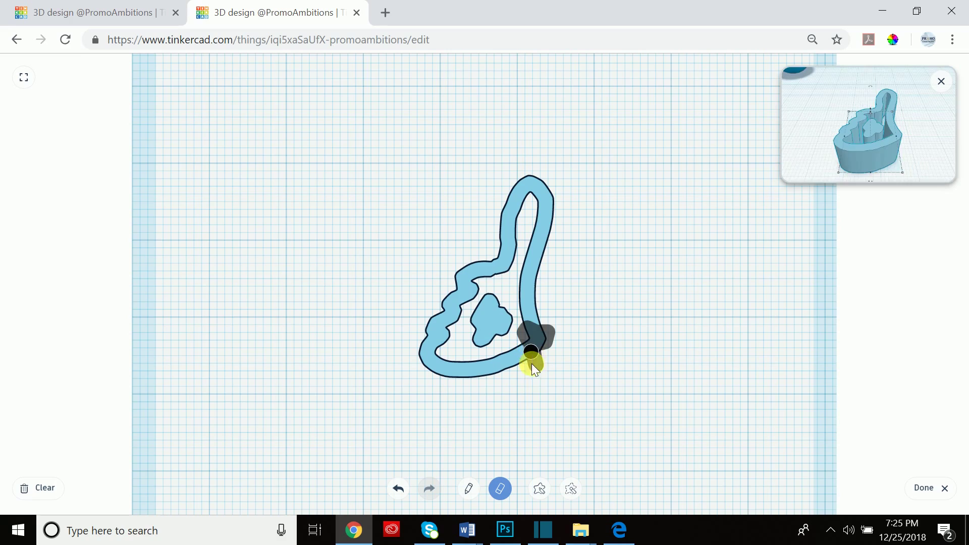
pyautogui.moveTo(533, 365); pyautogui.dragTo(535, 367)
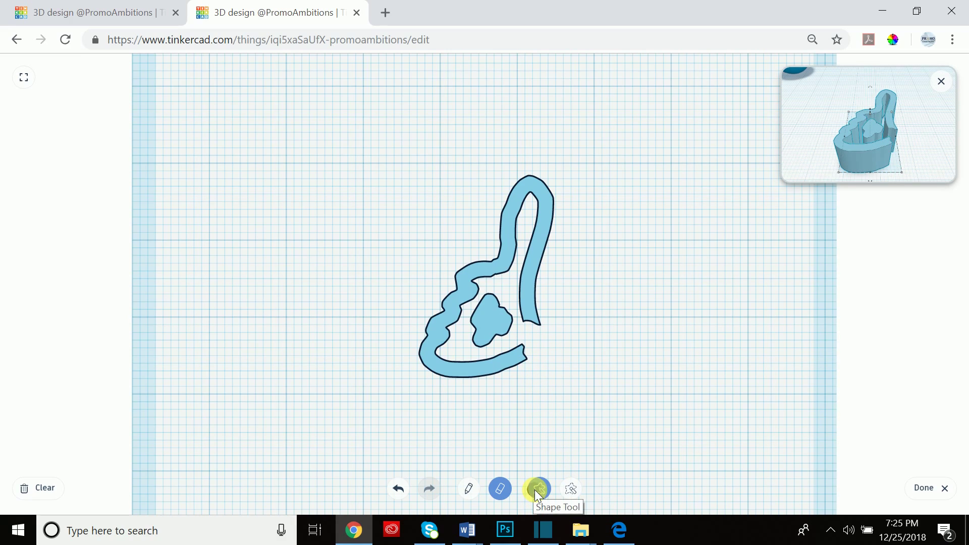
pyautogui.click(470, 488)
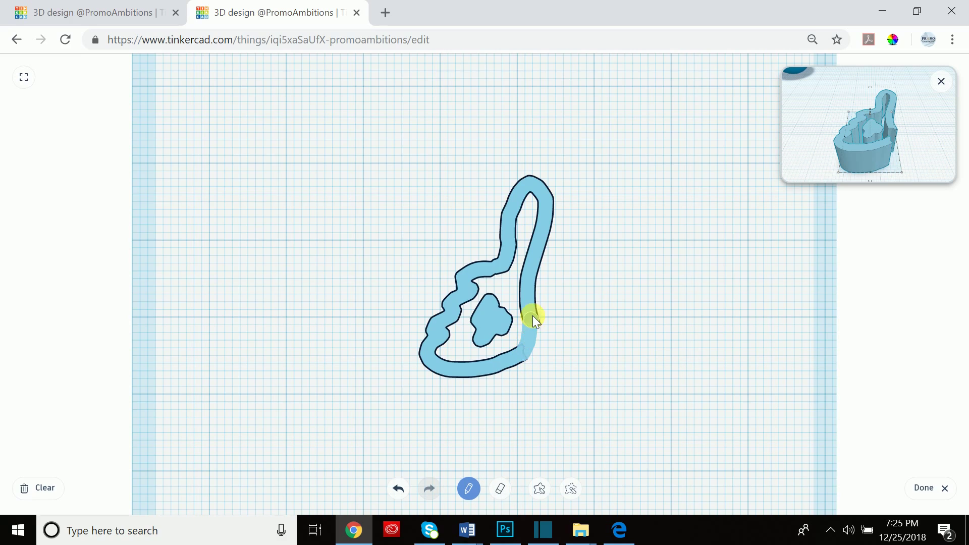
pyautogui.moveTo(525, 335); pyautogui.dragTo(526, 335)
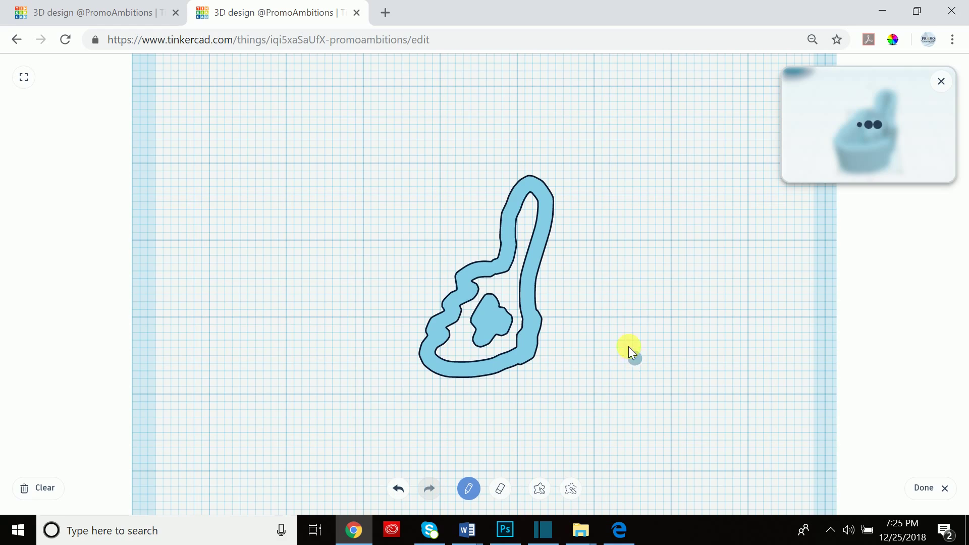
pyautogui.click(925, 488)
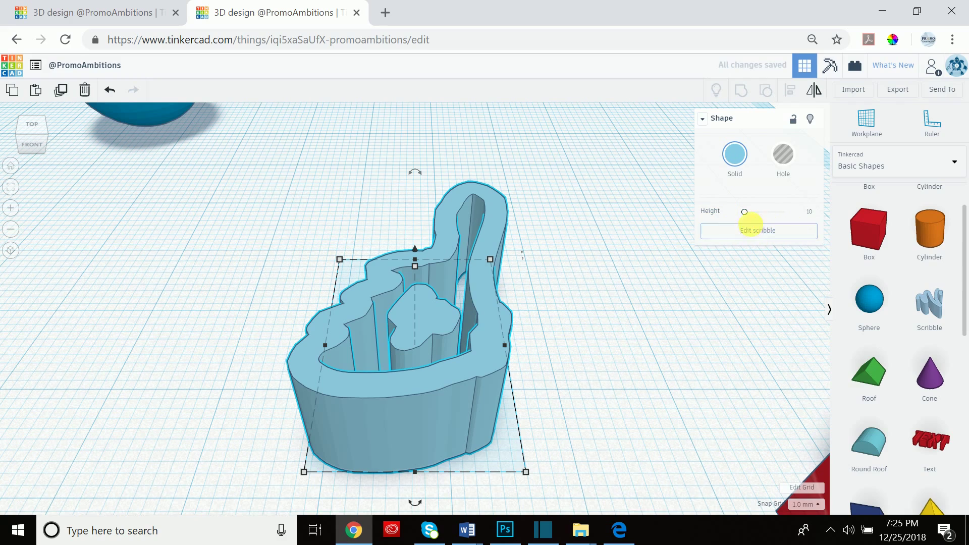
# Lower the scribble's height to about 6.42 and delete the scribble shape.
pyautogui.click(757, 218)
pyautogui.moveTo(756, 218); pyautogui.dragTo(742, 217)
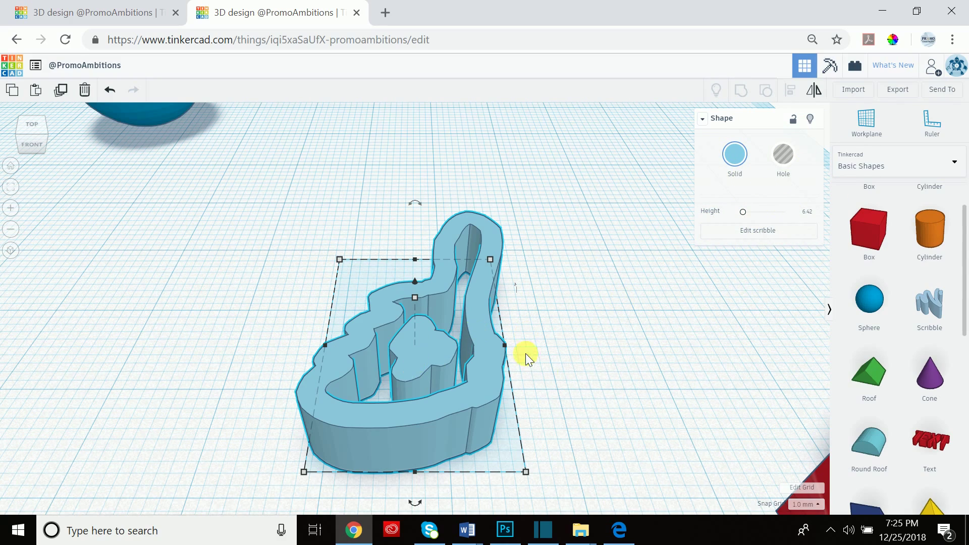
pyautogui.click(565, 370)
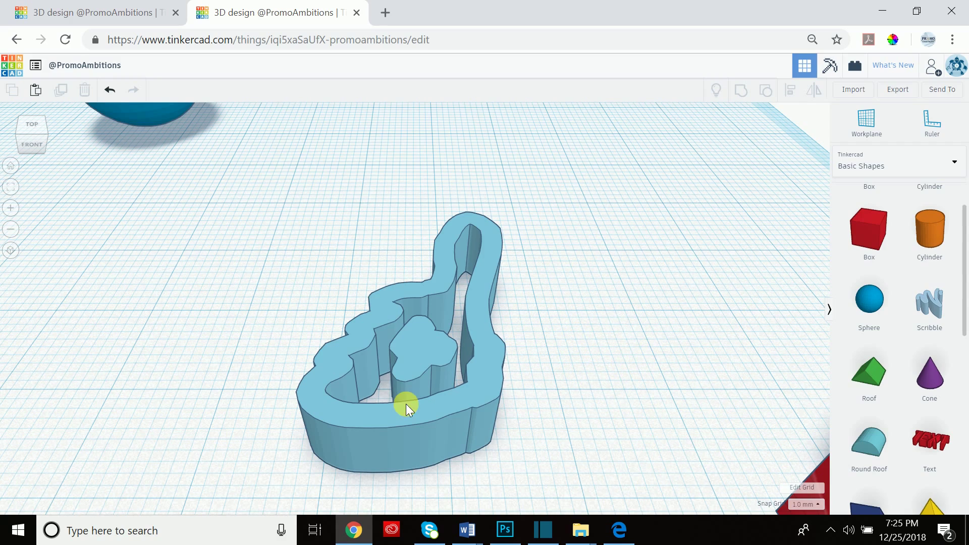
pyautogui.click(409, 423)
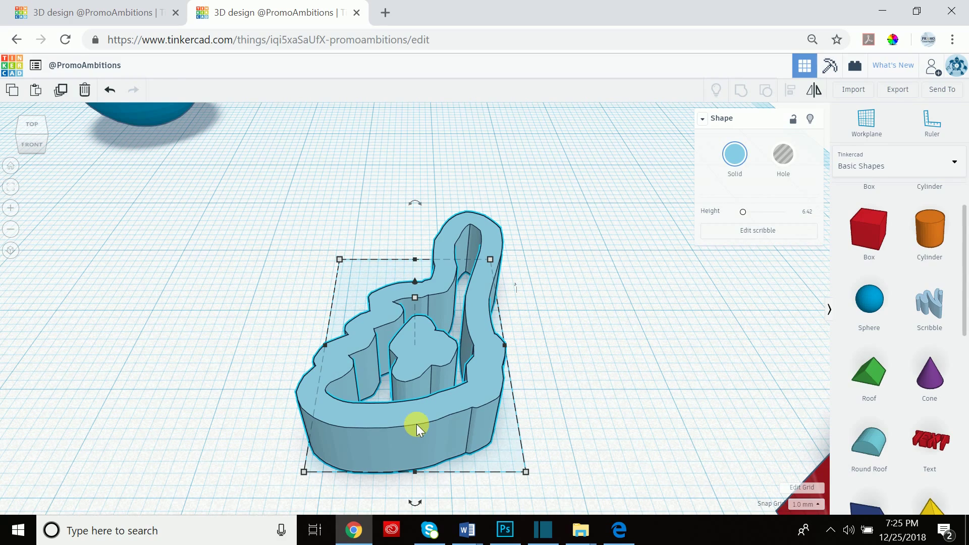
pyautogui.press('Delete')
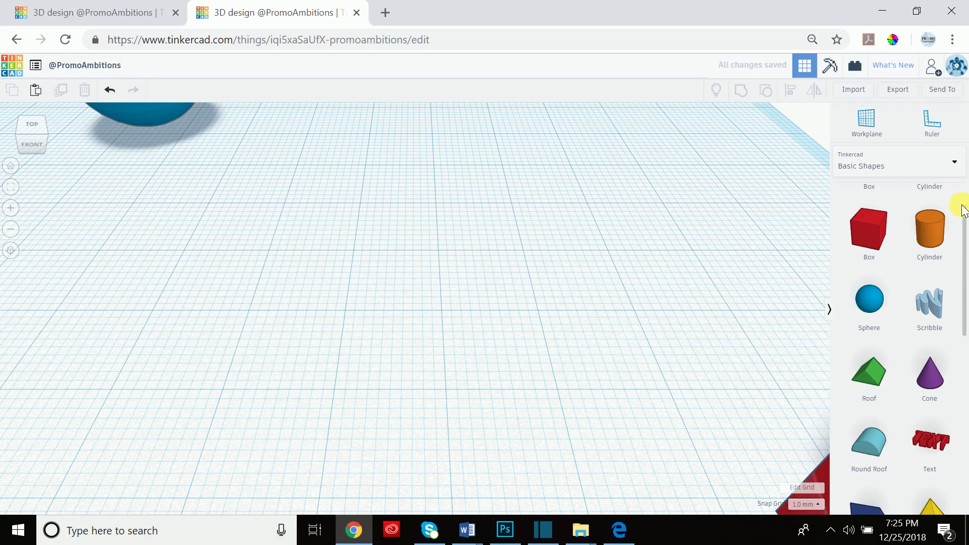
# Place a Diamond from the basic shapes on the workplane and narrow its width to 18 mm.
pyautogui.scroll(-7, 959, 238)
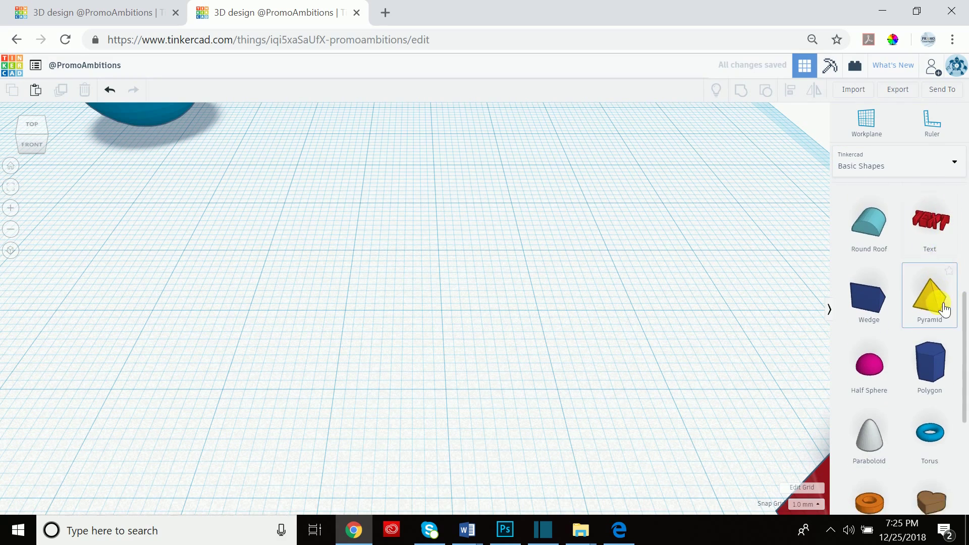
pyautogui.scroll(-2, 948, 404)
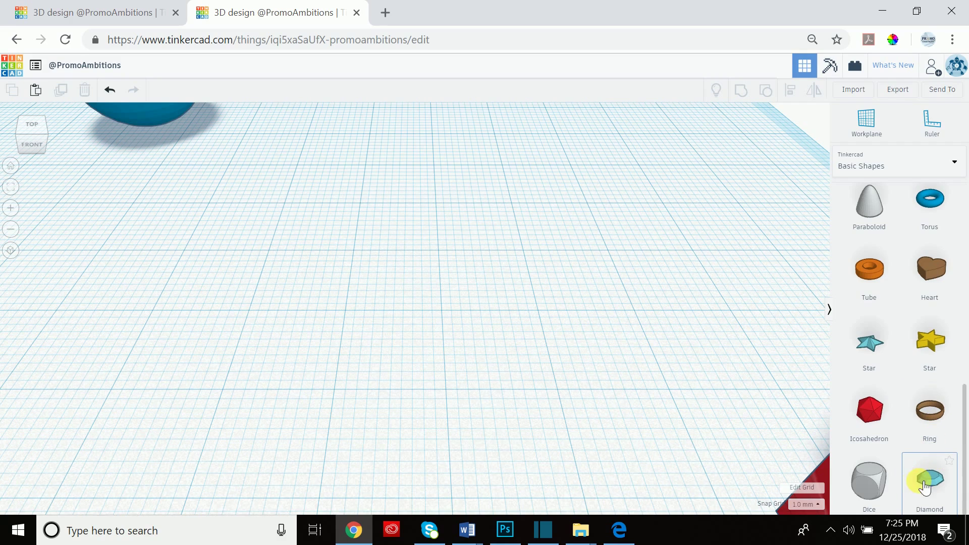
pyautogui.moveTo(915, 477); pyautogui.dragTo(410, 358)
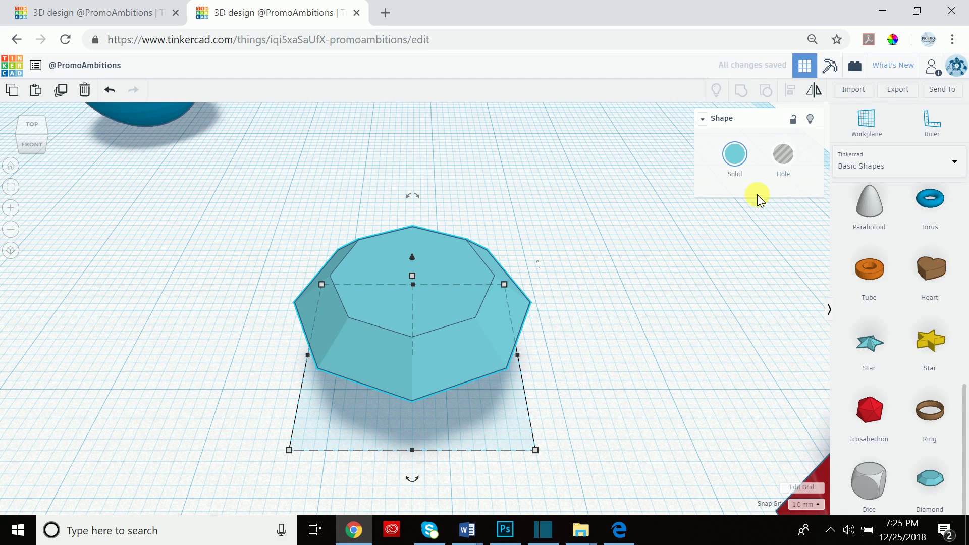
pyautogui.moveTo(308, 354); pyautogui.dragTo(328, 355)
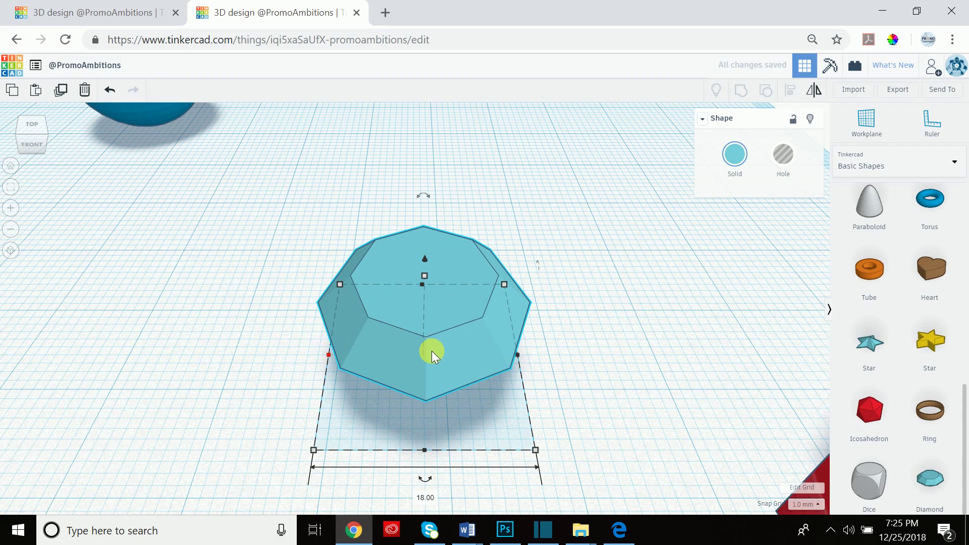
# Replace the diamond with a Heart shape and delete the heart.
pyautogui.press('Delete')
pyautogui.moveTo(935, 268); pyautogui.dragTo(584, 318)
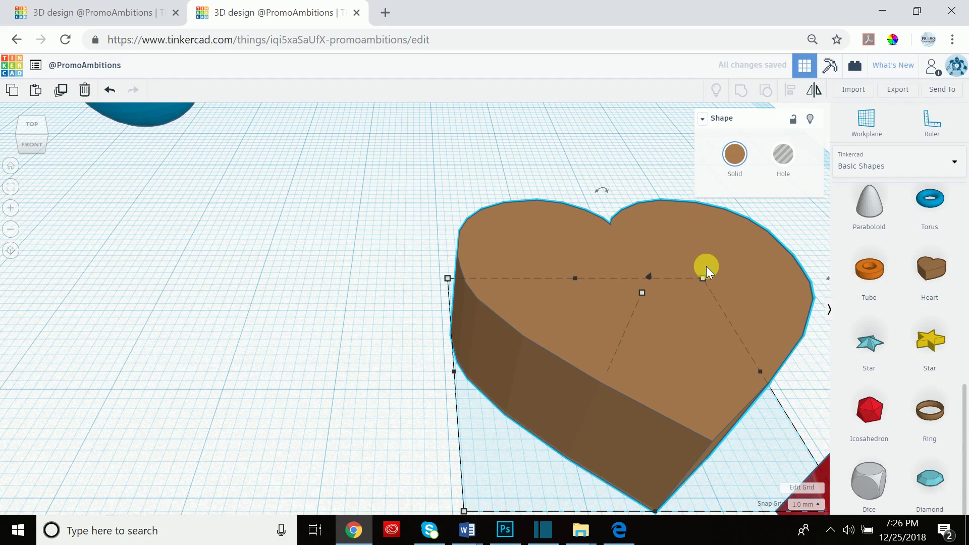
pyautogui.press('Delete')
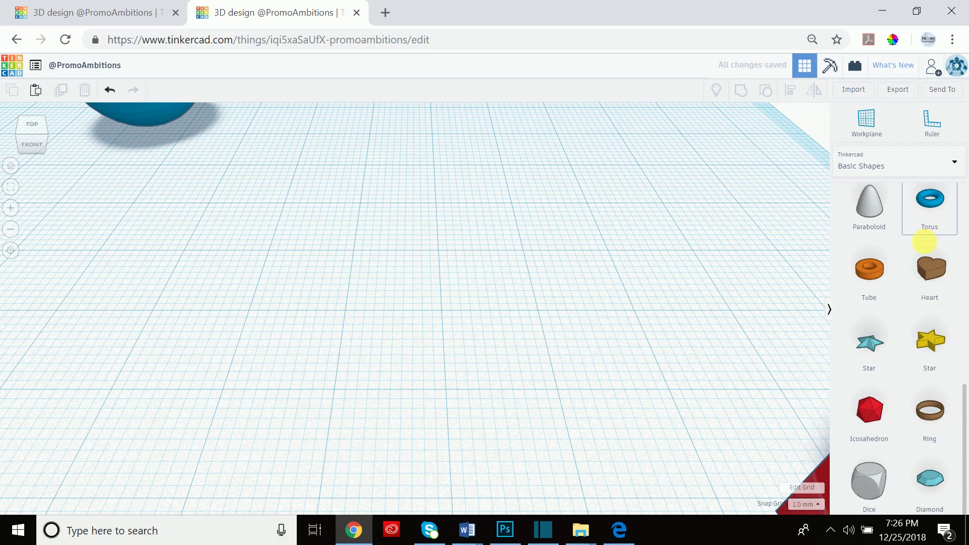
# Place a Paraboloid on the workplane between the sphere and the box and set its Steps to 24.
pyautogui.moveTo(882, 218); pyautogui.dragTo(444, 336)
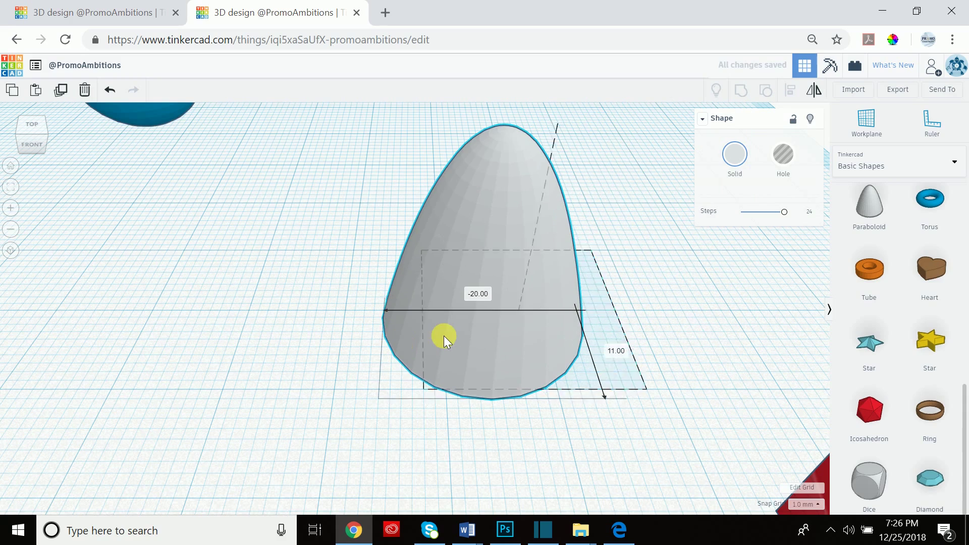
pyautogui.moveTo(783, 219); pyautogui.dragTo(828, 217)
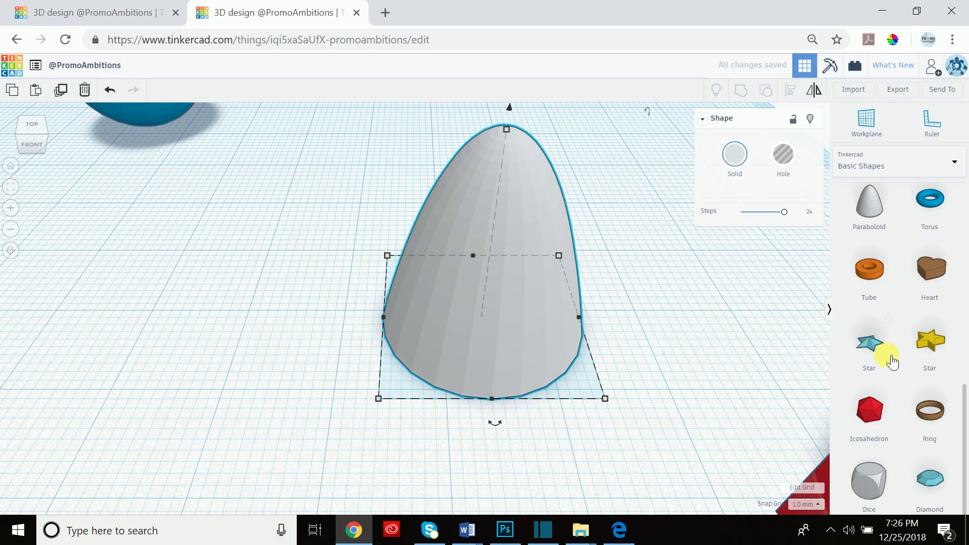
pyautogui.scroll(10, 891, 357)
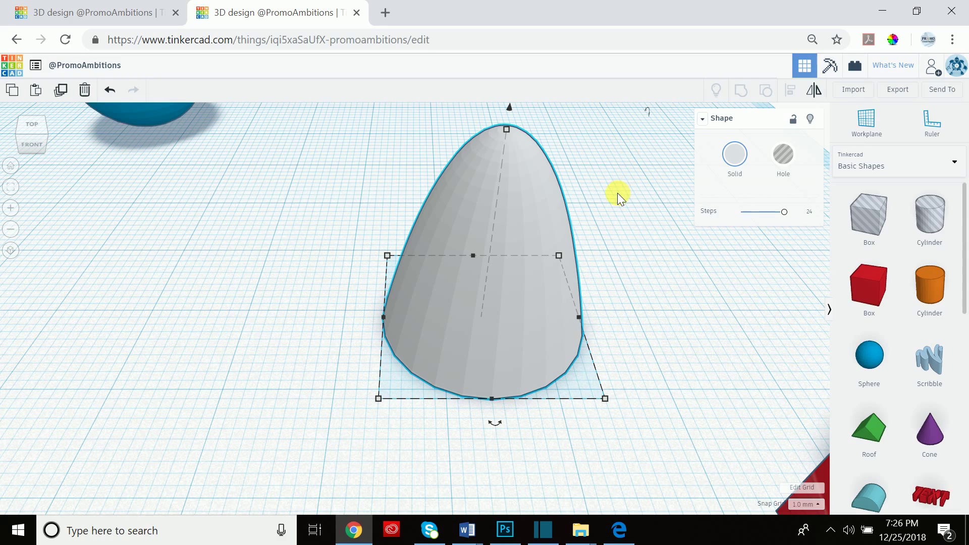
pyautogui.scroll(-5, 617, 193)
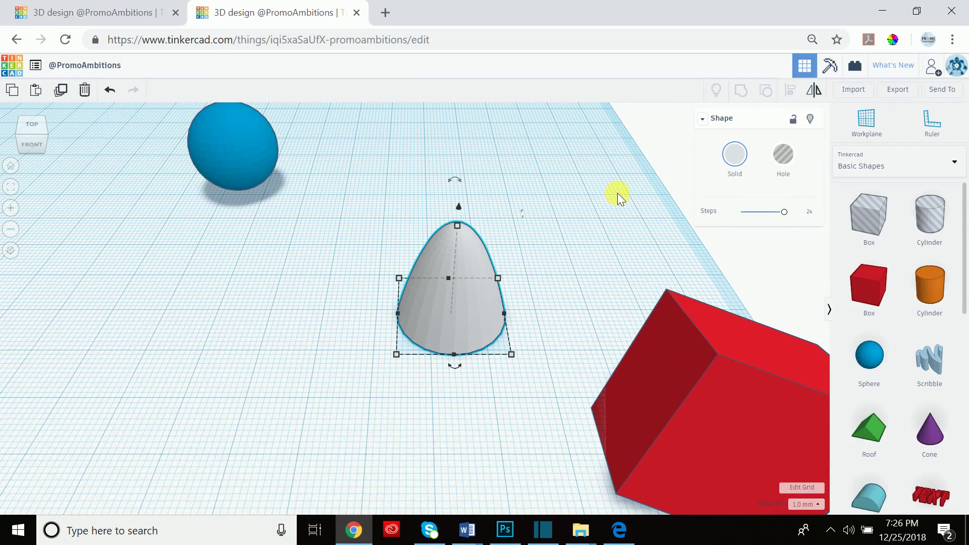
pyautogui.scroll(-3, 617, 193)
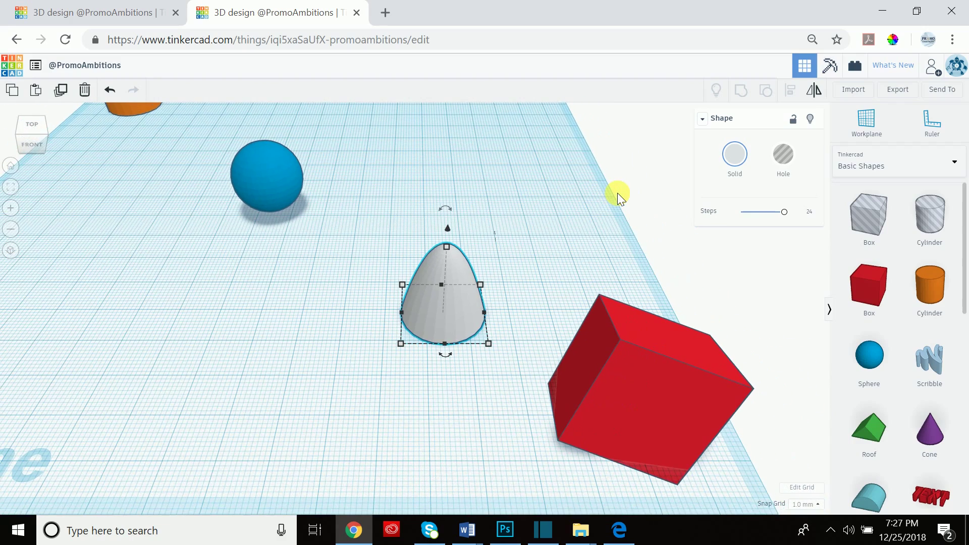